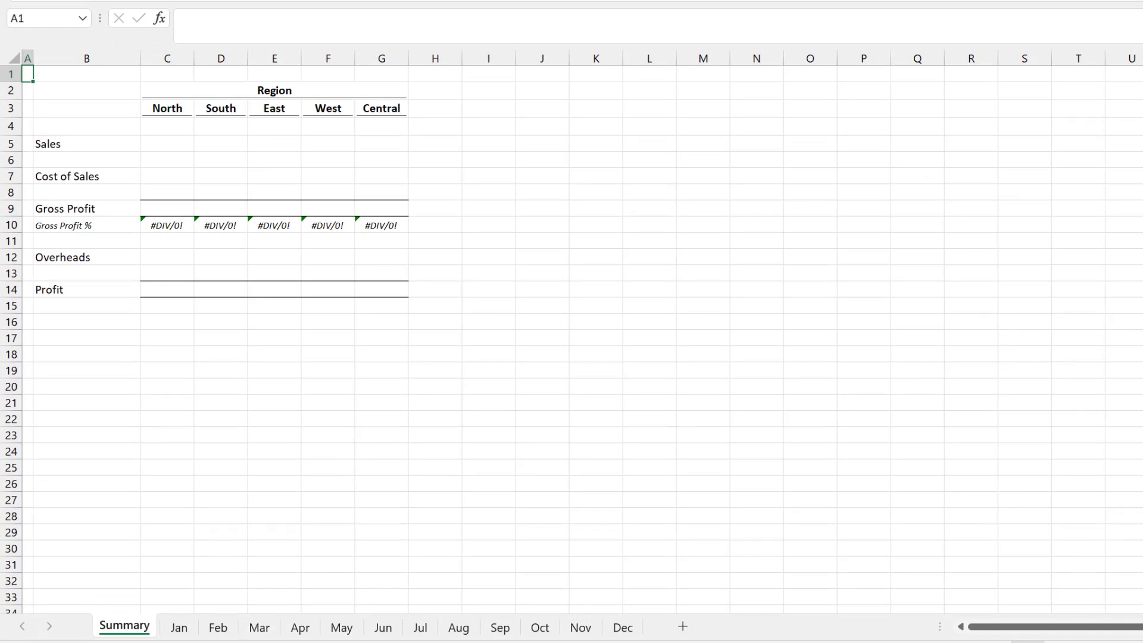
Step: Review the Jan, Feb and Mar regional figures, then return to the Summary sheet
click(182, 630)
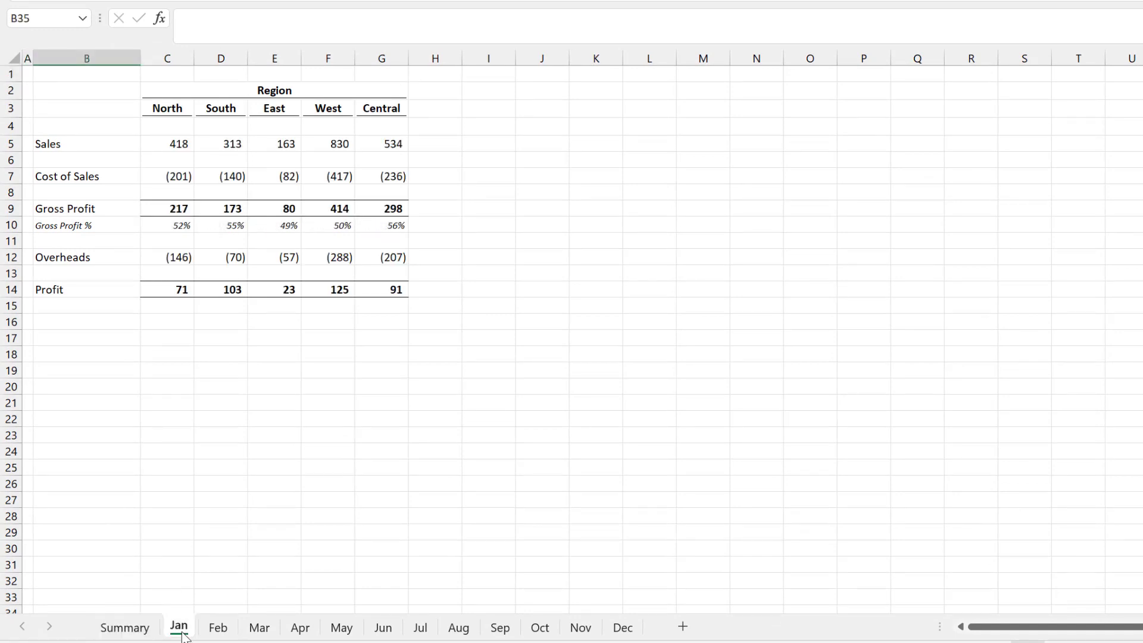
click(219, 632)
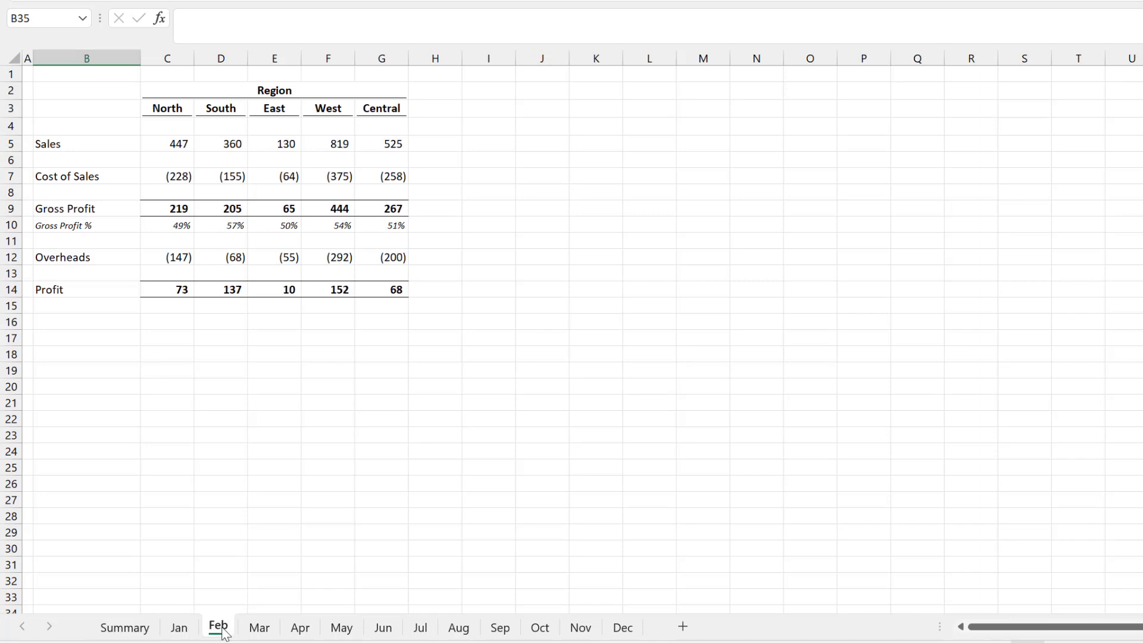
click(269, 634)
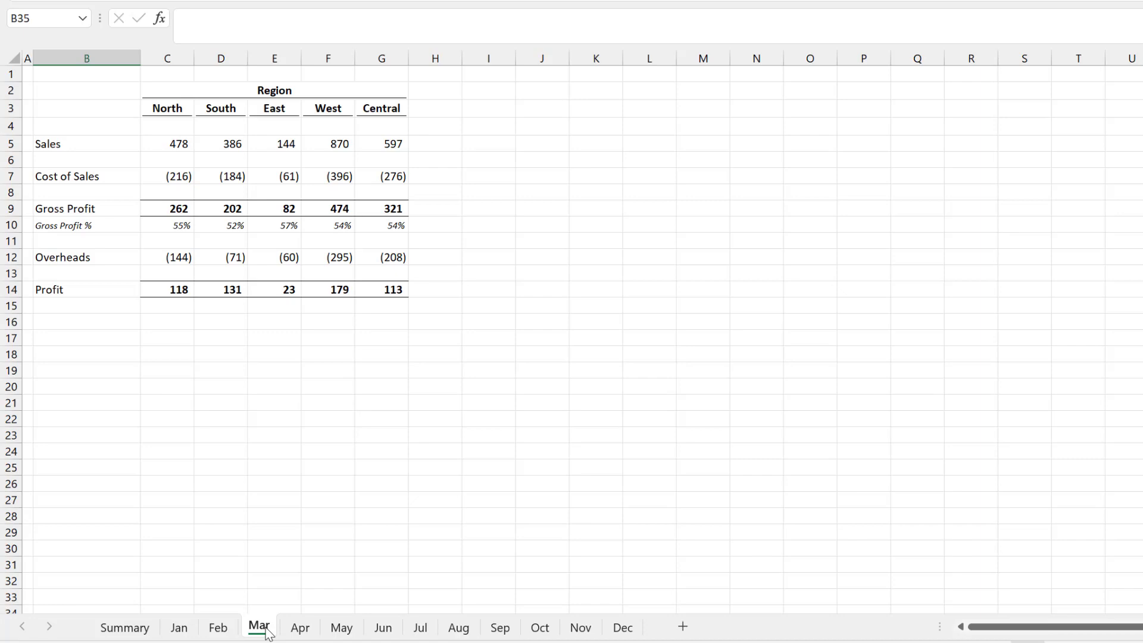
click(121, 629)
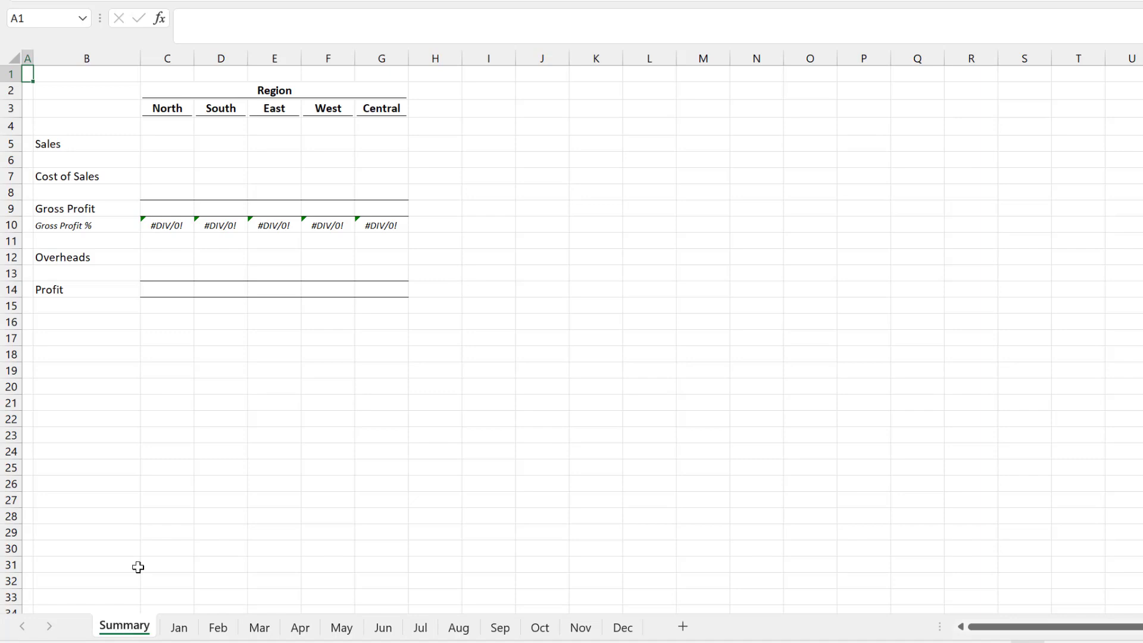
Step: Build =Jan!C5+Feb!C5+Mar!C5 in Summary's North Sales cell C5
click(172, 147)
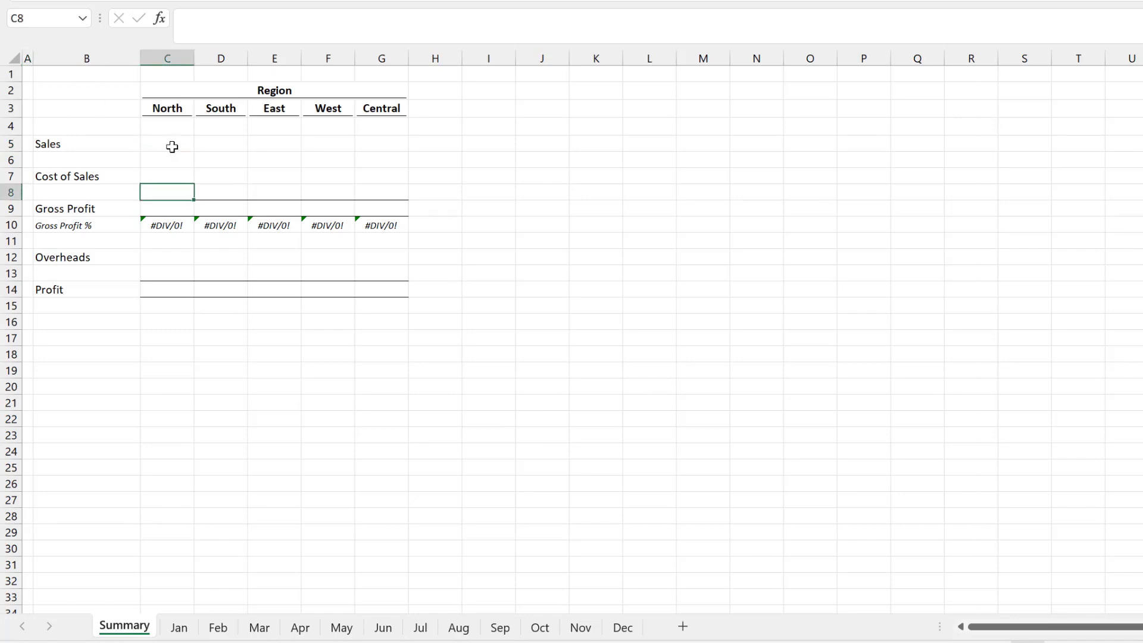
double_click(172, 146)
text(=)
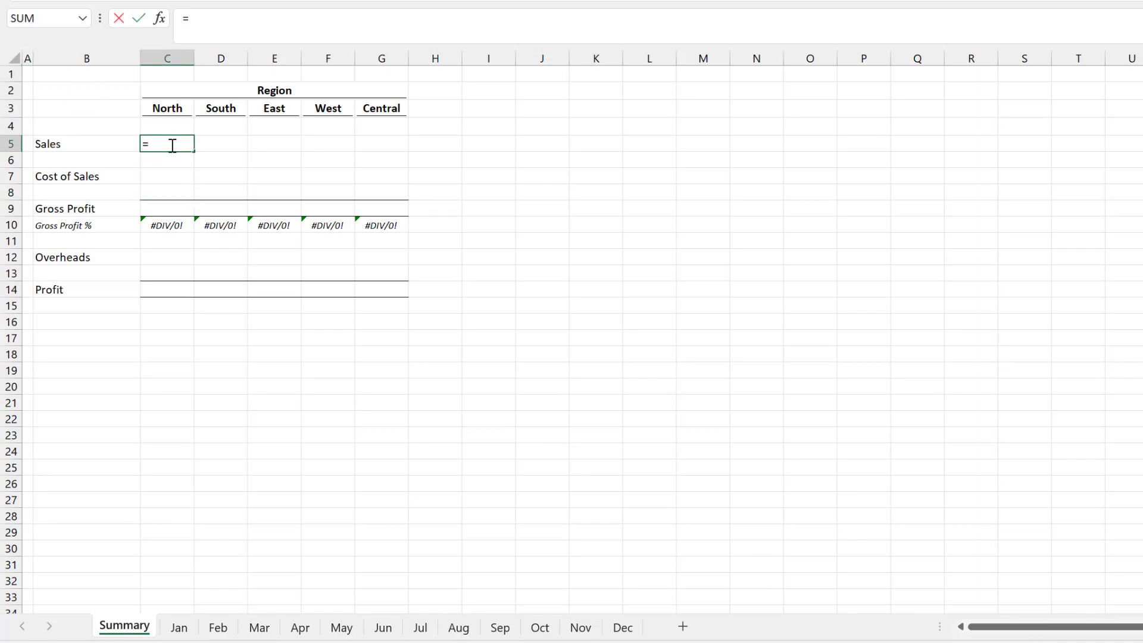
click(181, 627)
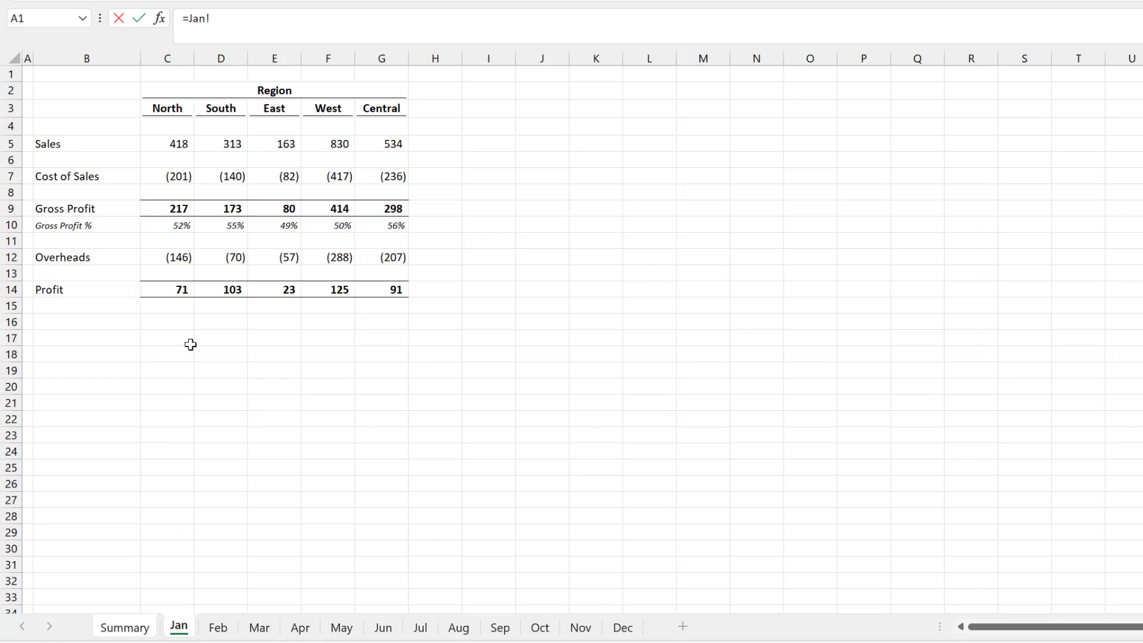
click(178, 143)
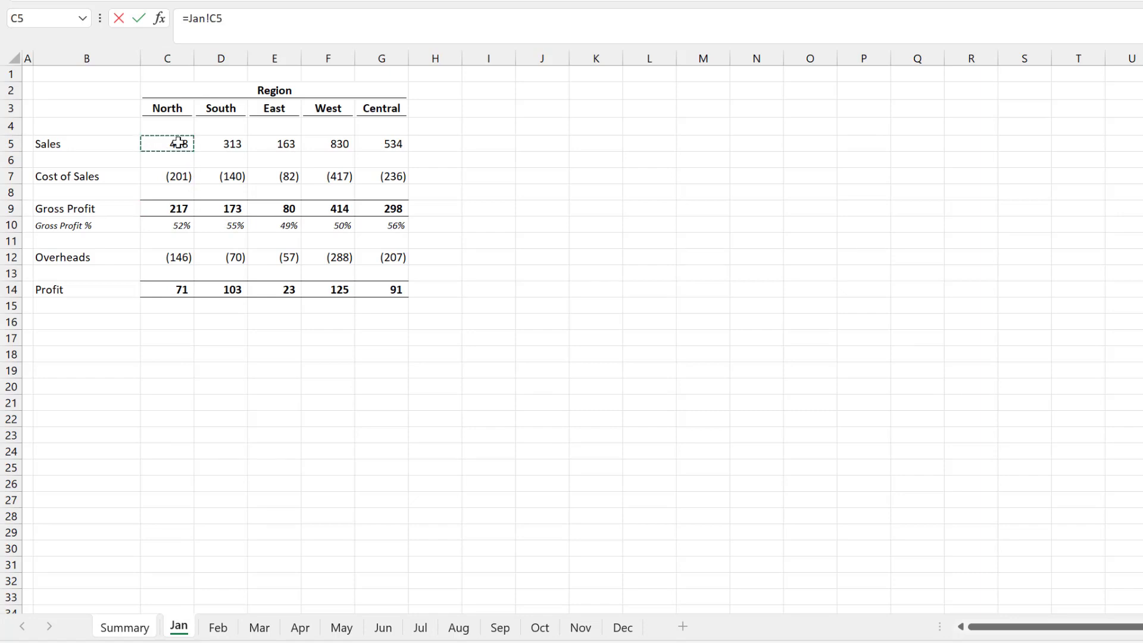
text(+)
click(218, 627)
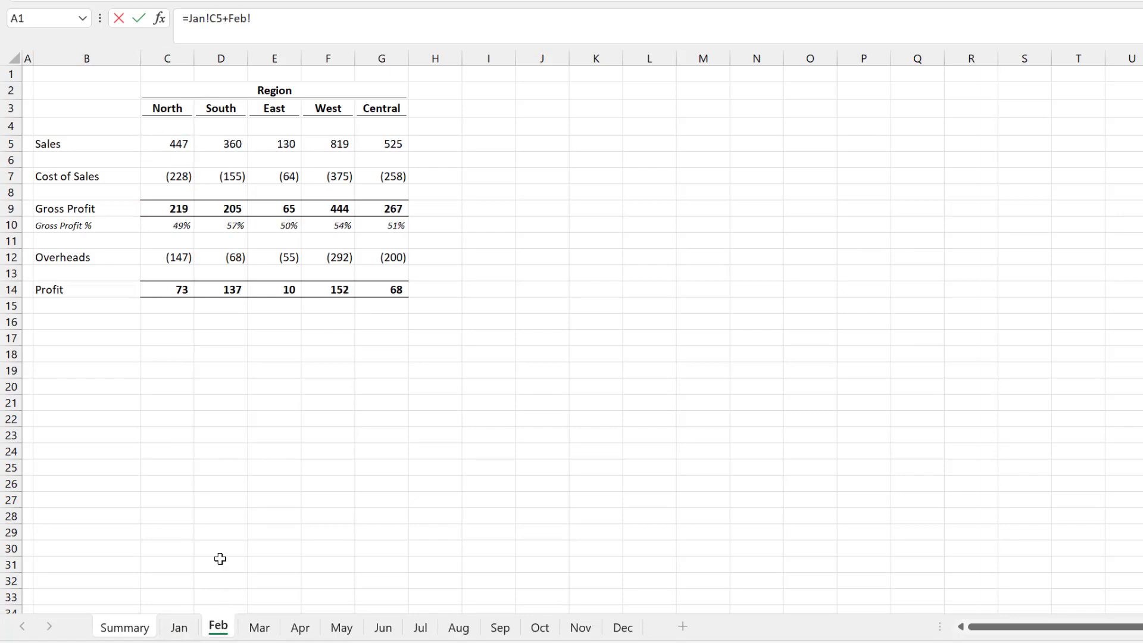
click(173, 143)
text(+)
click(259, 627)
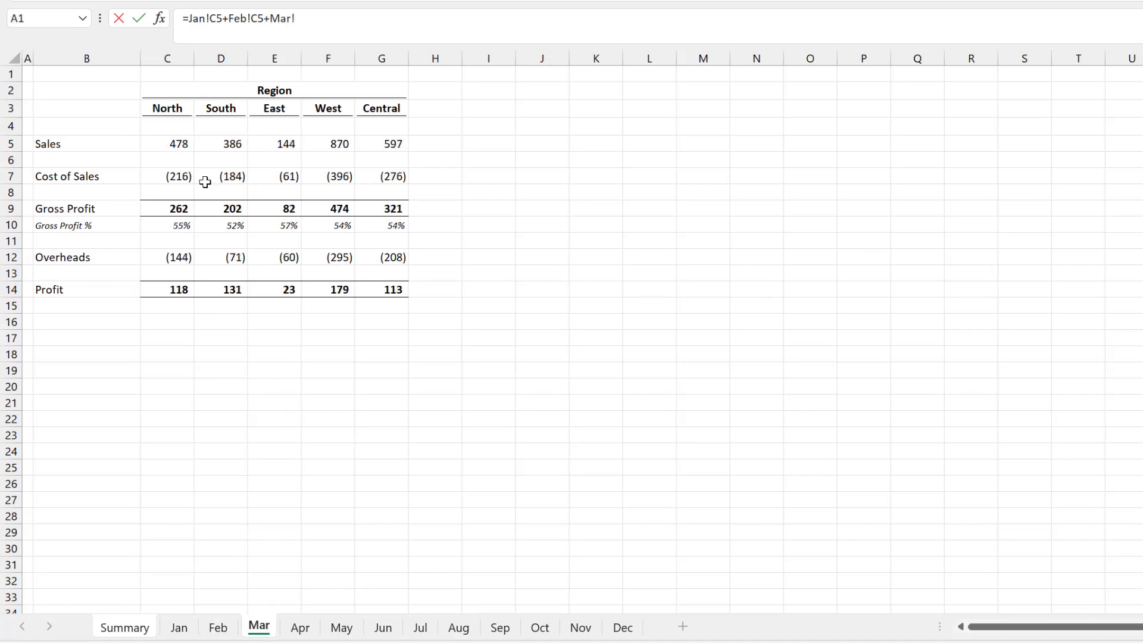
click(186, 143)
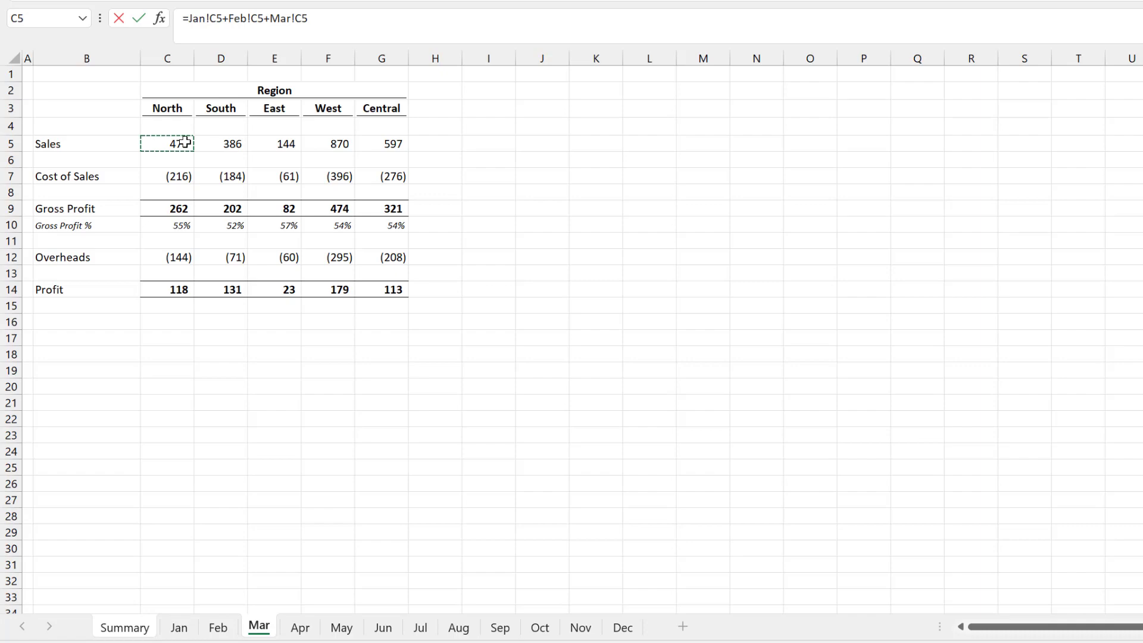
Step: Replace the unfinished addition with =SUM(Jan:Dec!C5) in C5, giving 5,388
key(ctrl+Page_Up)
key(ctrl+Page_Up)
key(ctrl+Page_Up)
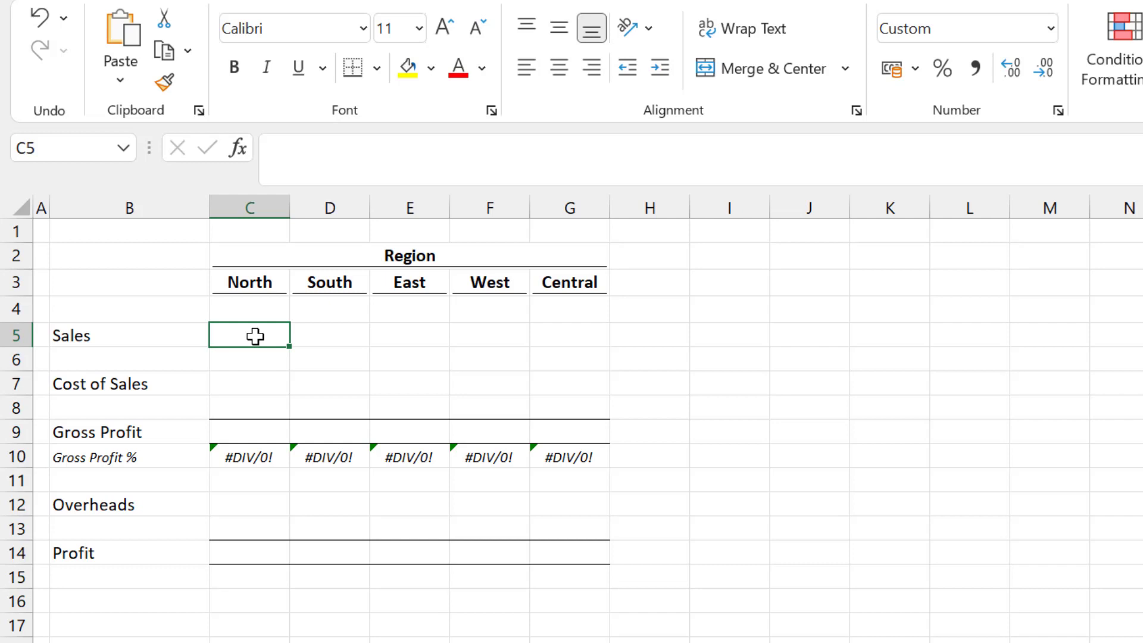
click(321, 163)
text(=)
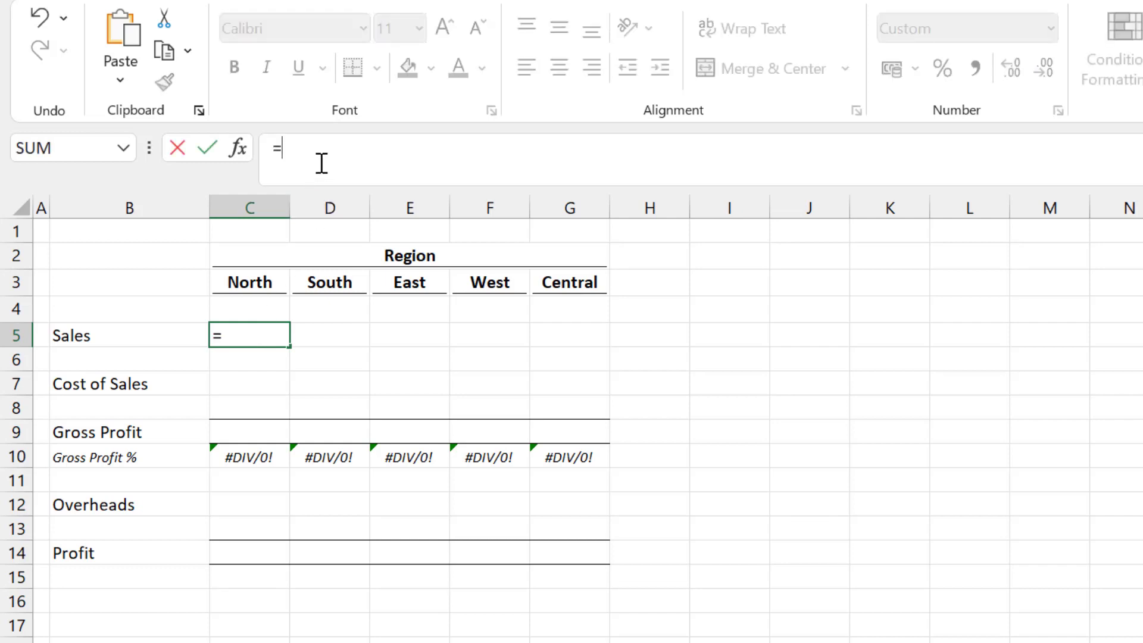
text(SUM()
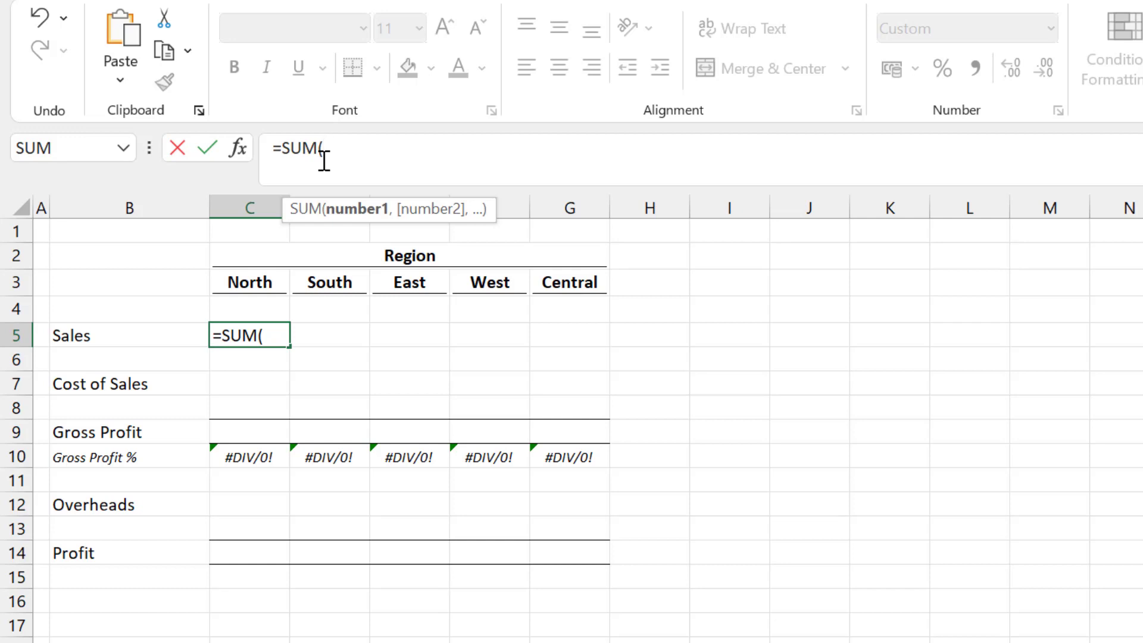
text(Jan:Dec)
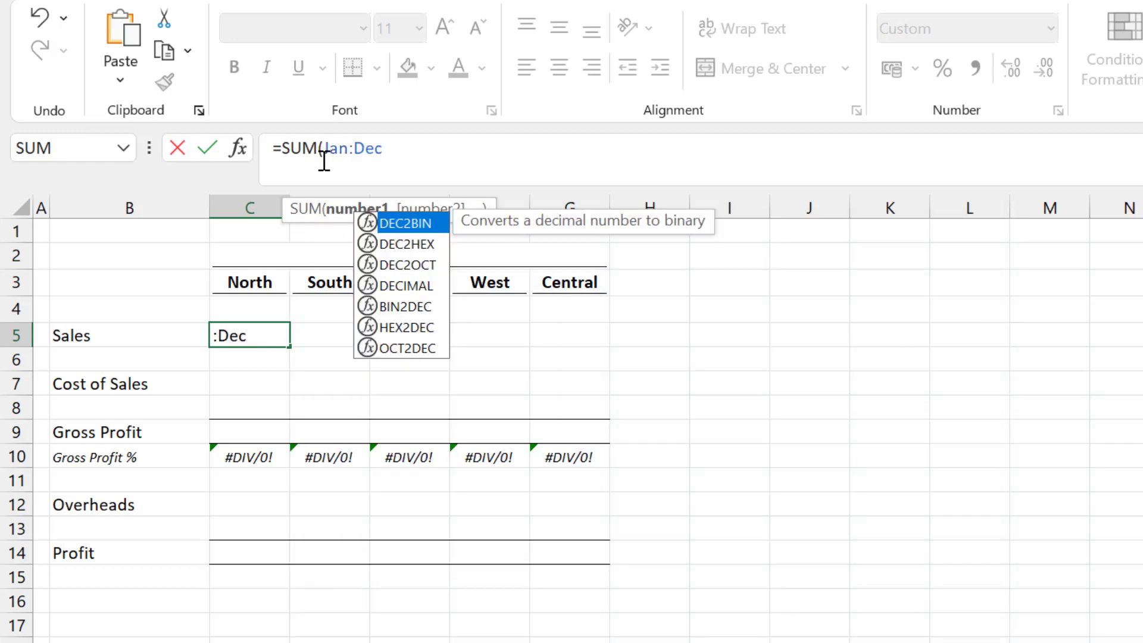
text(!)
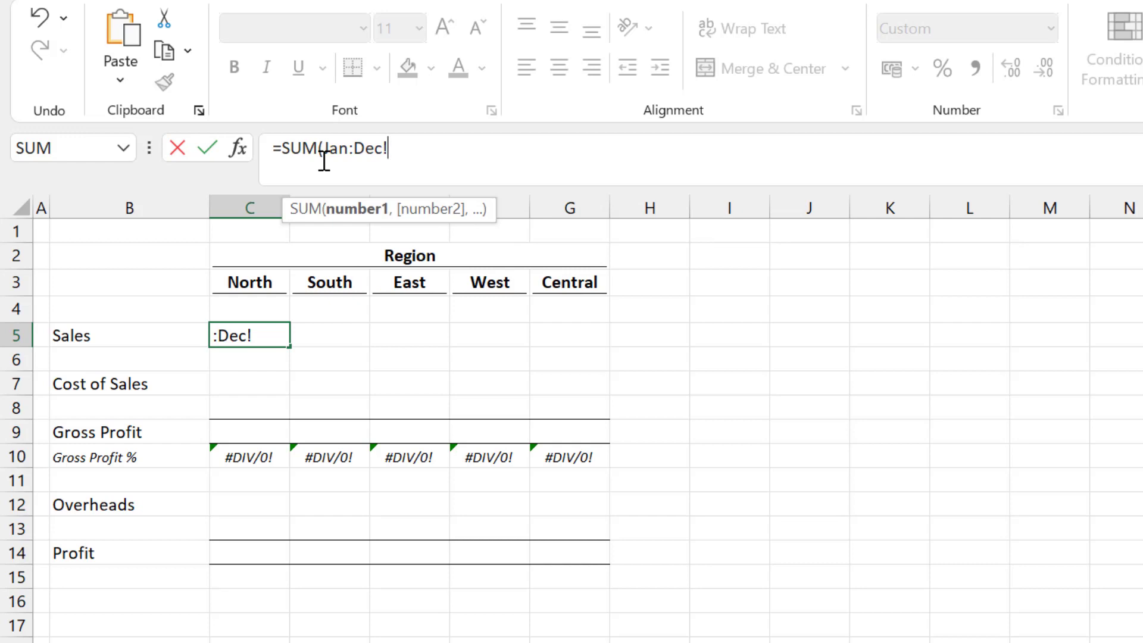
text(C5))
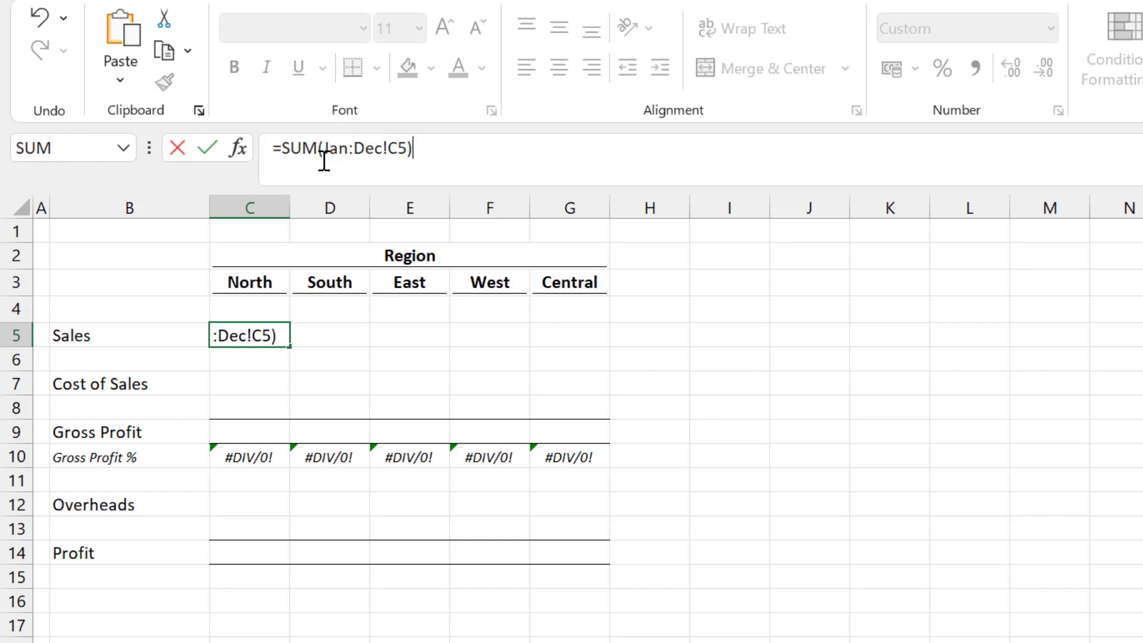
key(Return)
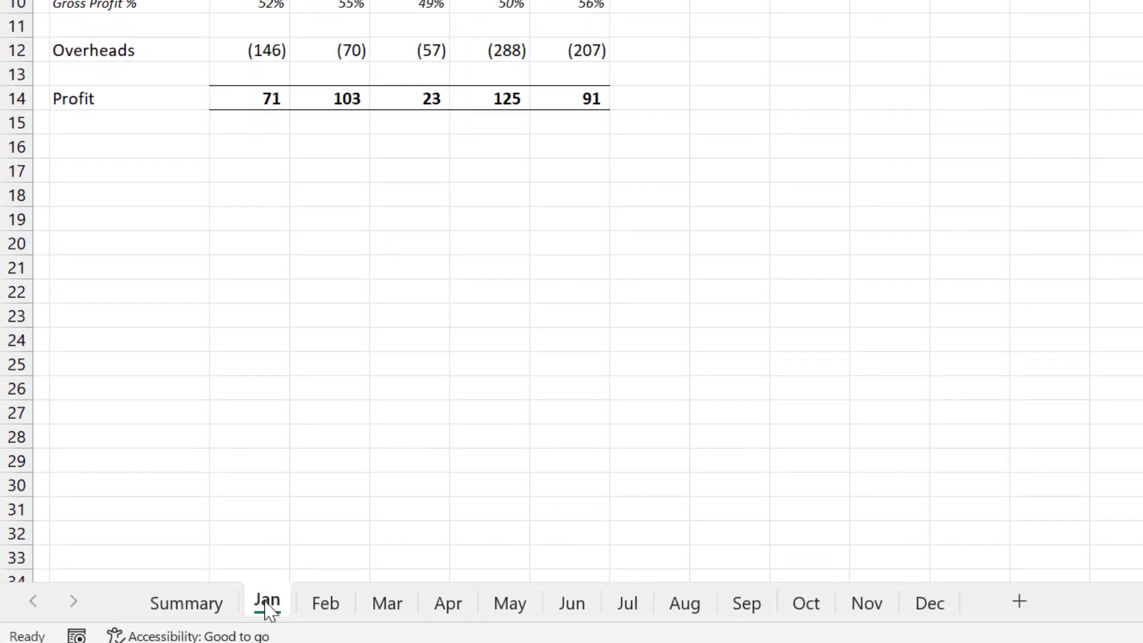
Step: Rename the Jan sheet to 'Jan P1' and check Summary's North Sales formula
right_click(267, 604)
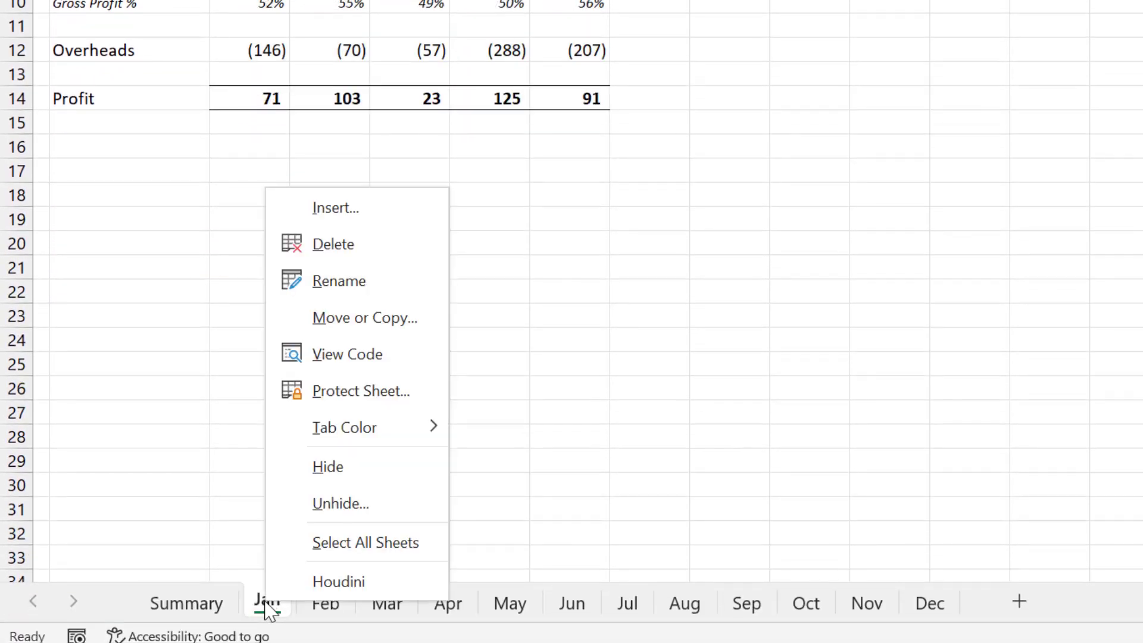
click(360, 290)
key(Right)
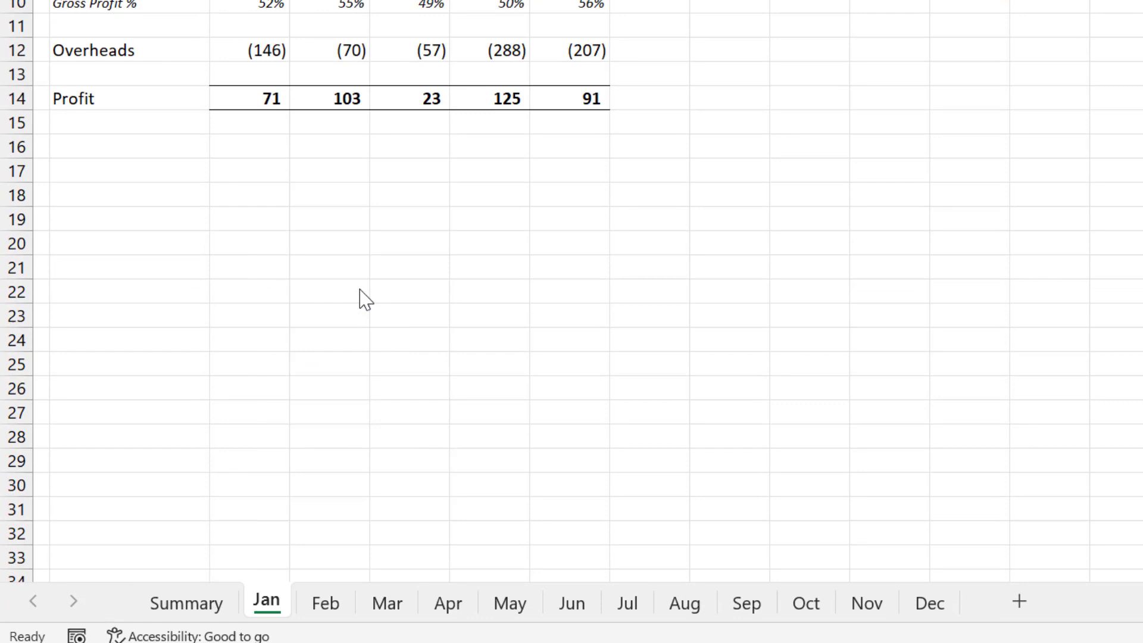
text(P1)
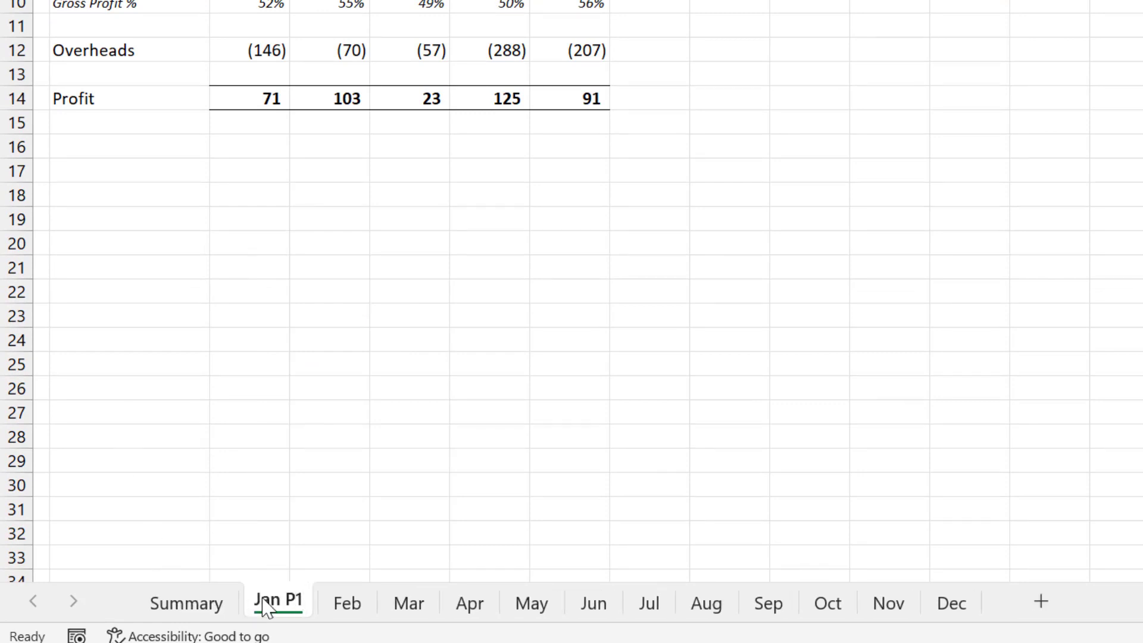
click(218, 612)
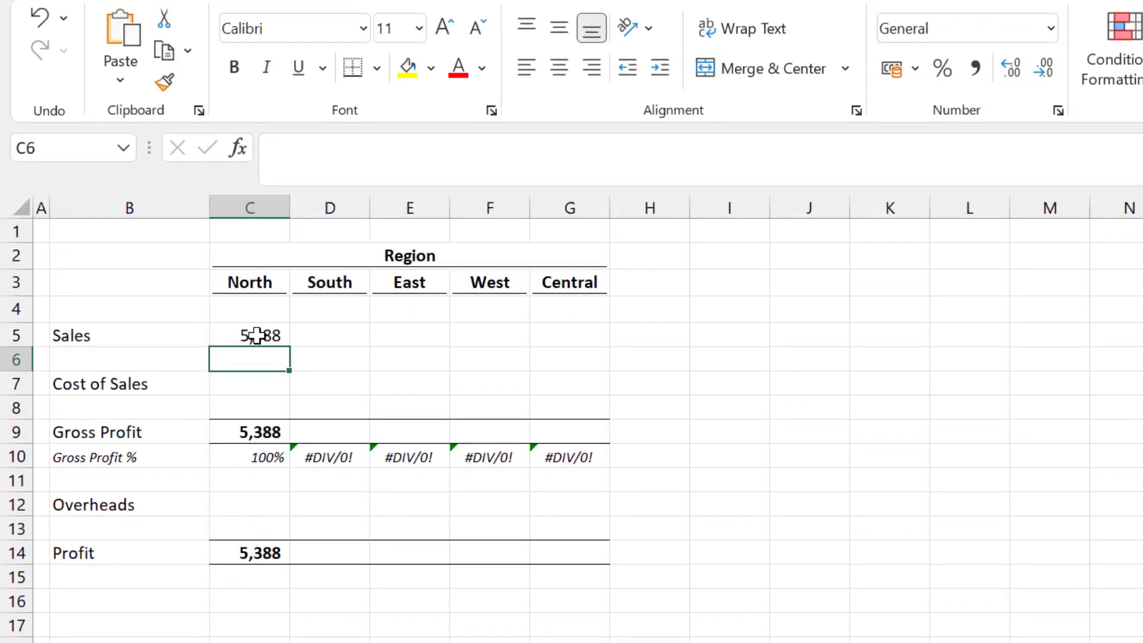
click(257, 296)
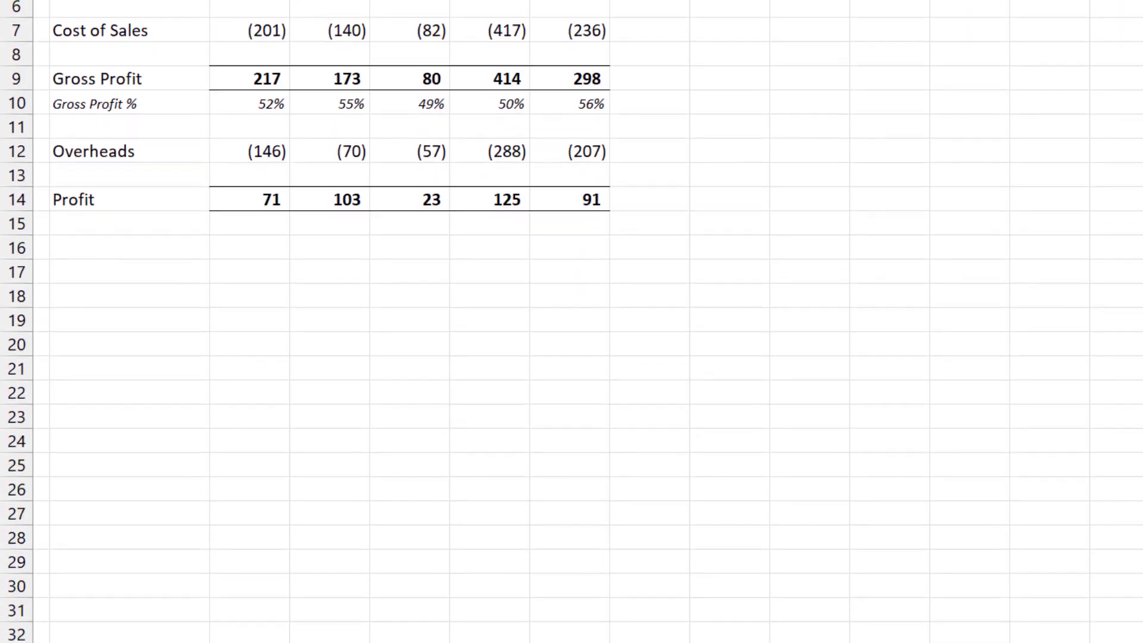
Step: Rename 'Jan P1' back to Jan and reselect Summary's C5 formula
double_click(287, 600)
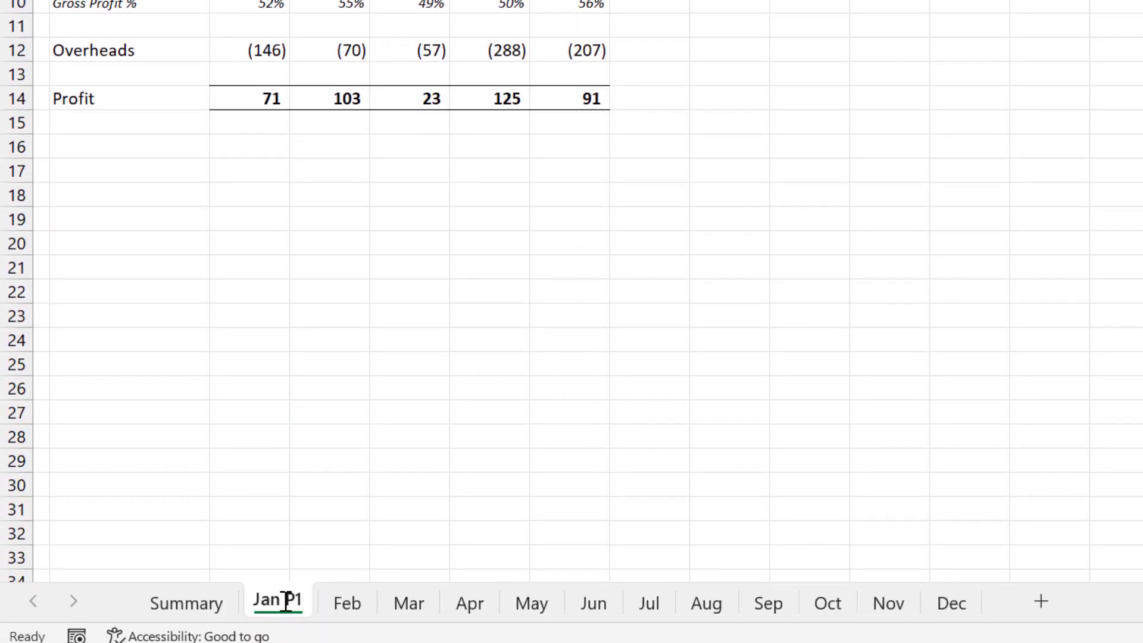
key(BackSpace)
key(BackSpace)
key(BackSpace)
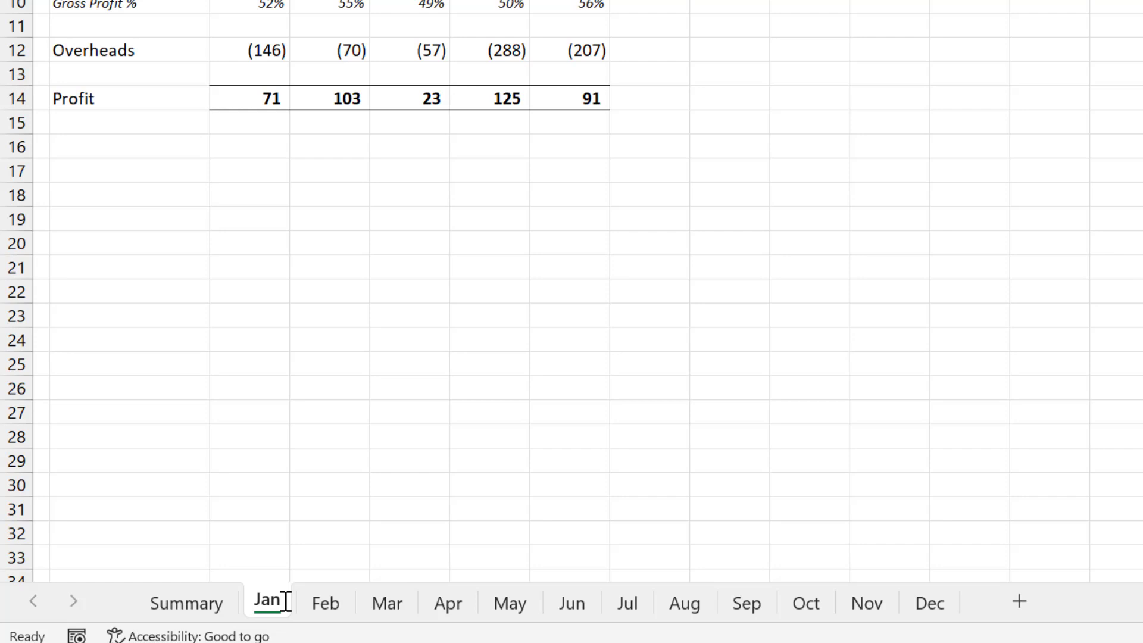
click(193, 617)
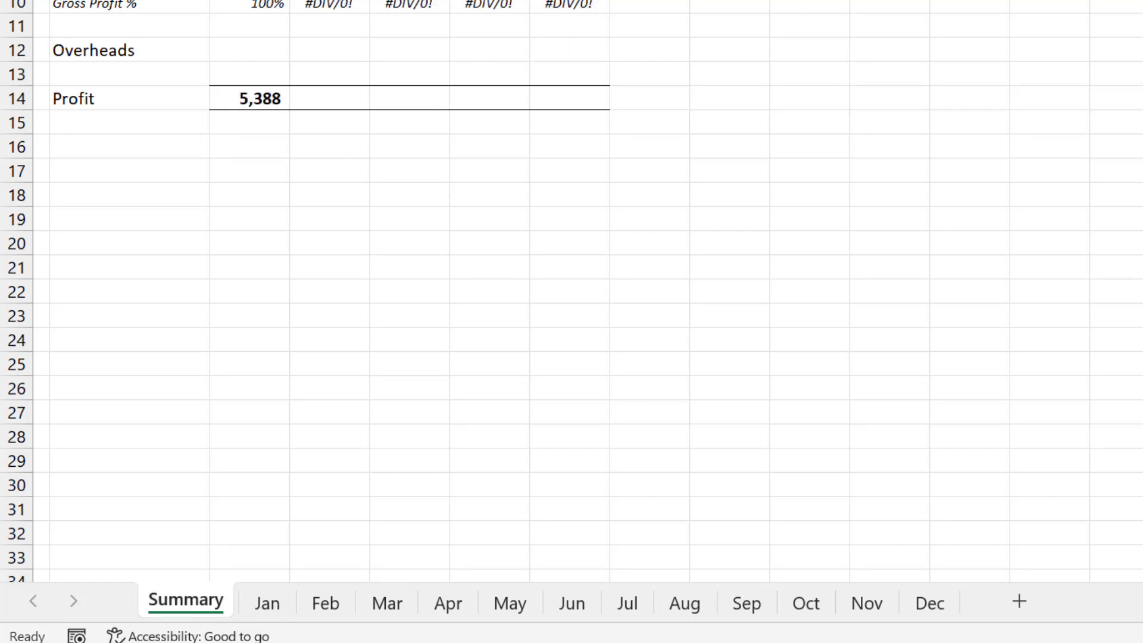
click(273, 234)
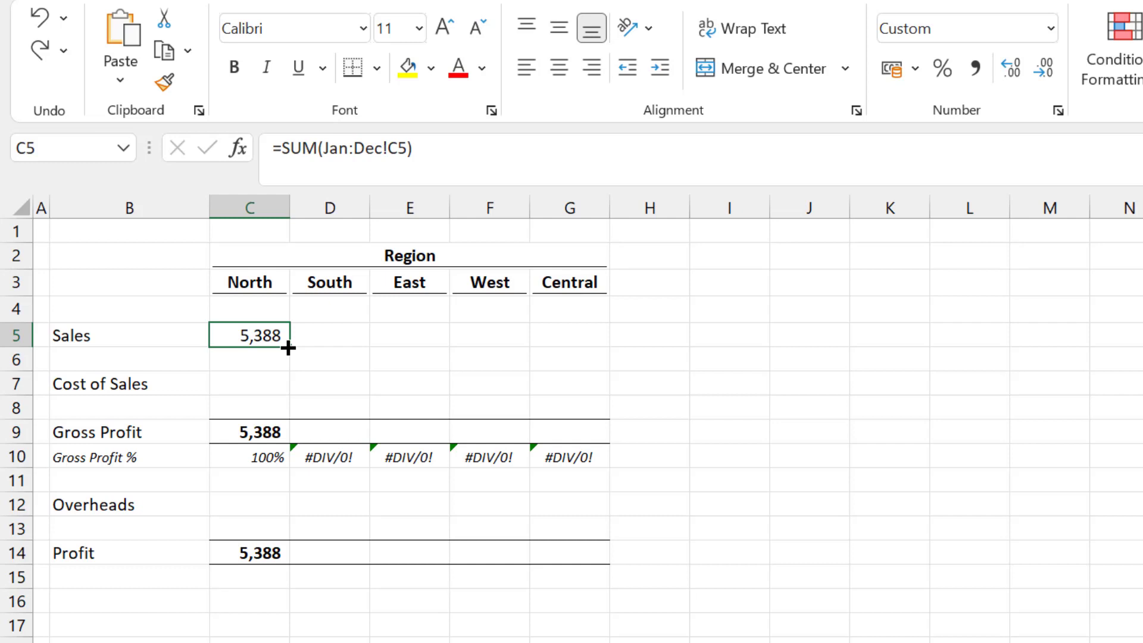
Step: Fill C5's SUM formula across to G5, then paste C5:G5 into rows 7 and 12
drag(288, 348, 577, 344)
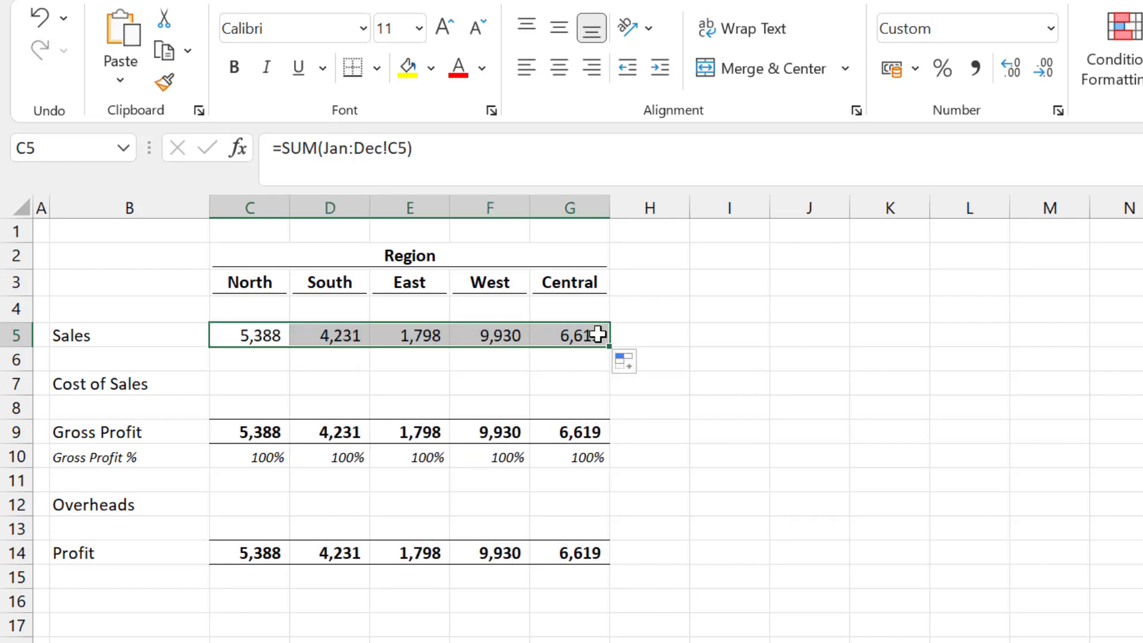
click(594, 333)
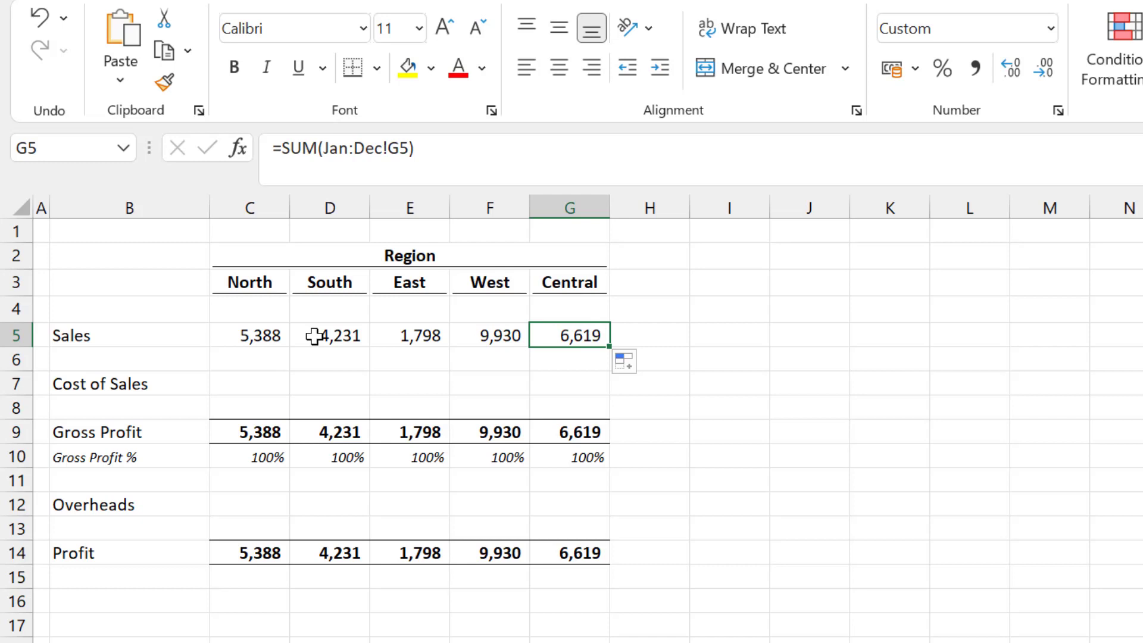
drag(256, 331, 540, 334)
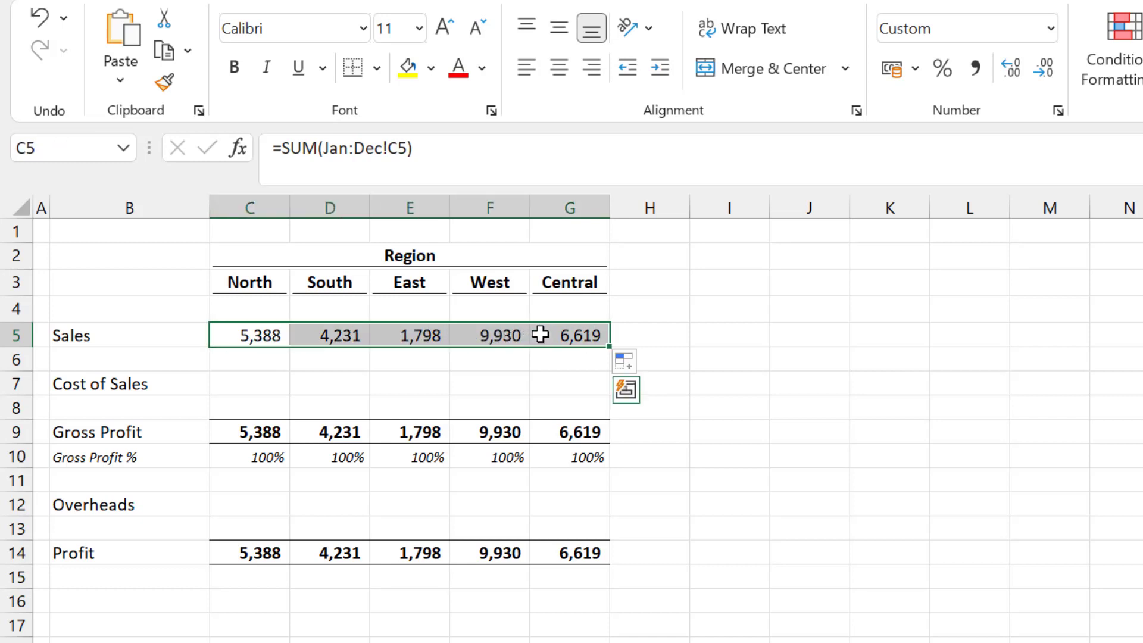
key(ctrl+c)
key(Down)
key(Down)
key(ctrl+v)
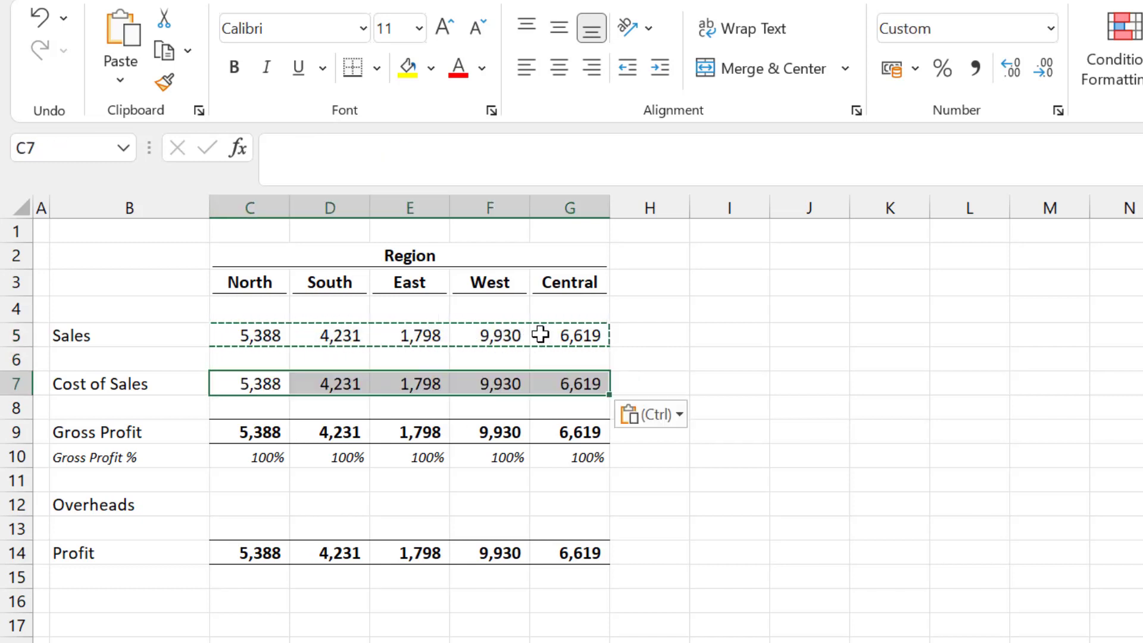
key(Down)
key(Down)
key(Down)
key(Down)
key(Down)
key(ctrl+v)
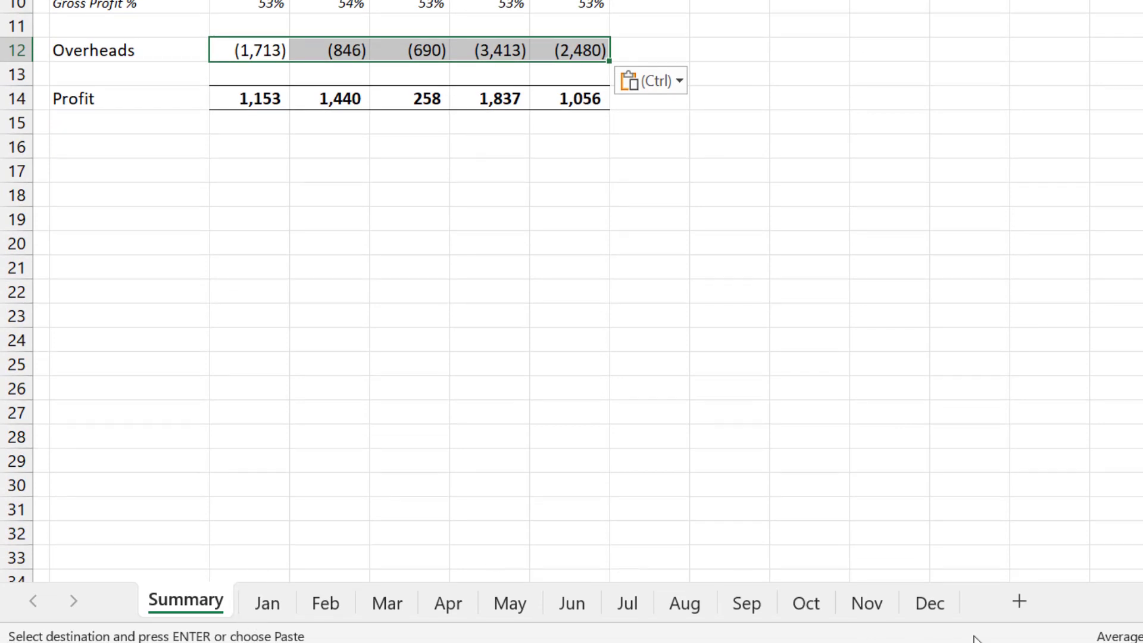
Step: Add a new blank sheet named Start
click(1023, 604)
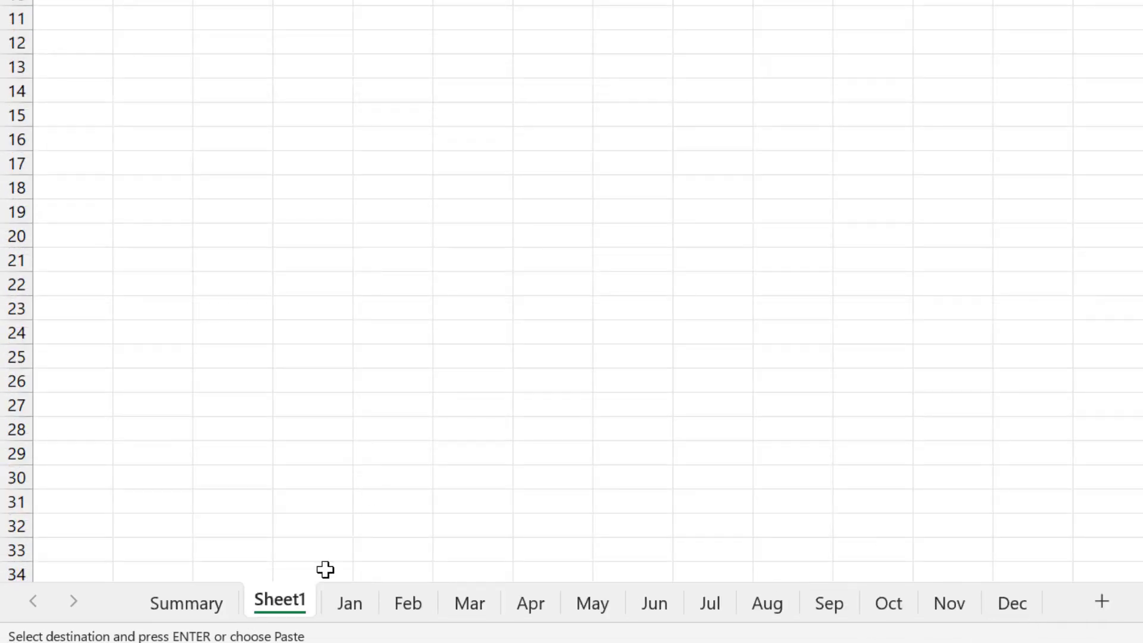
double_click(287, 605)
text(Sta)
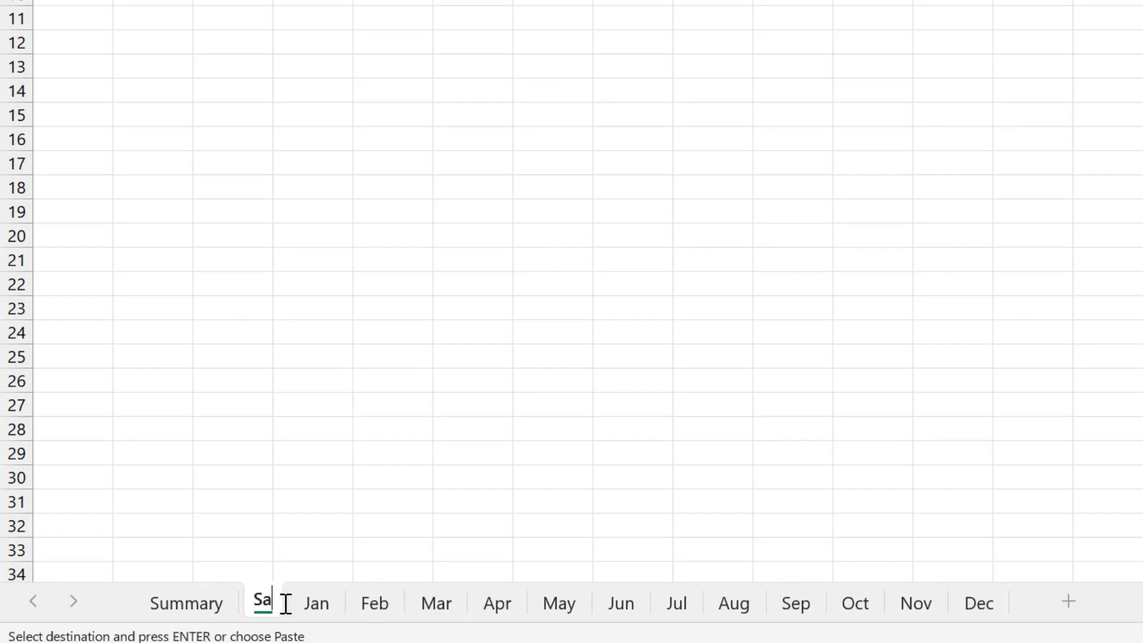
key(BackSpace)
text(tart)
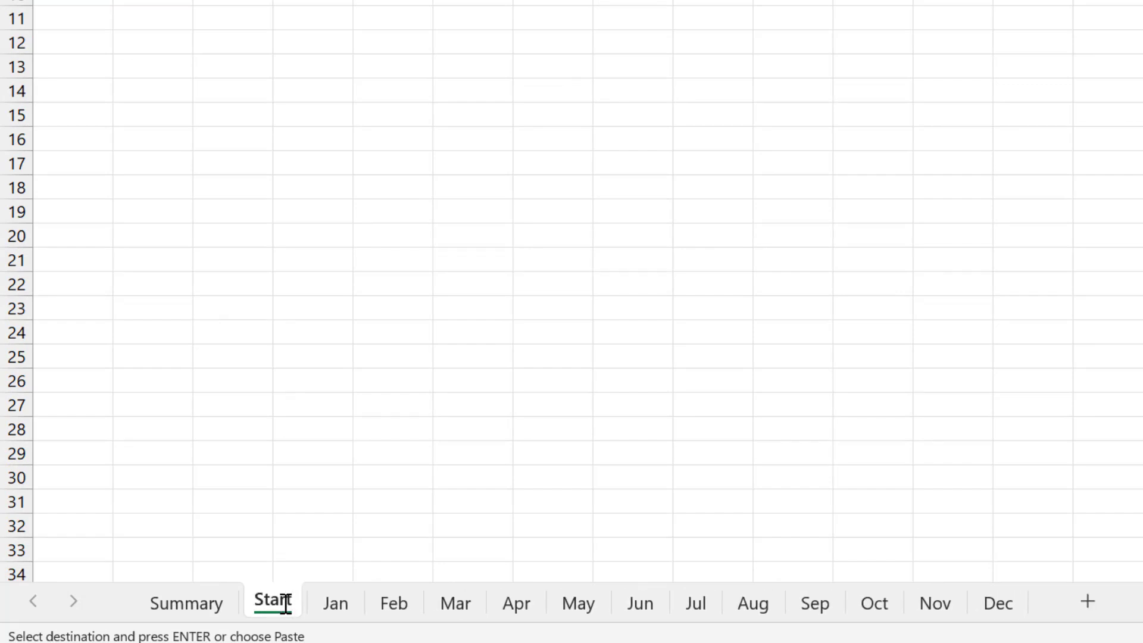
key(Return)
Step: Add a blank sheet named End and move it between Mar and Apr
click(1089, 604)
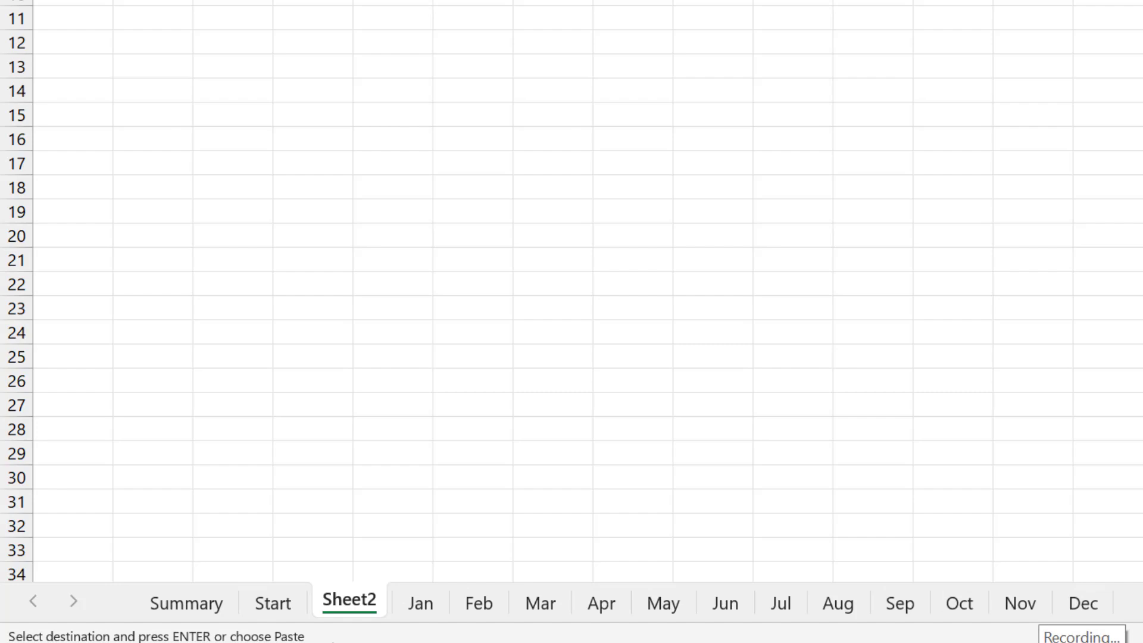
double_click(368, 604)
text(End)
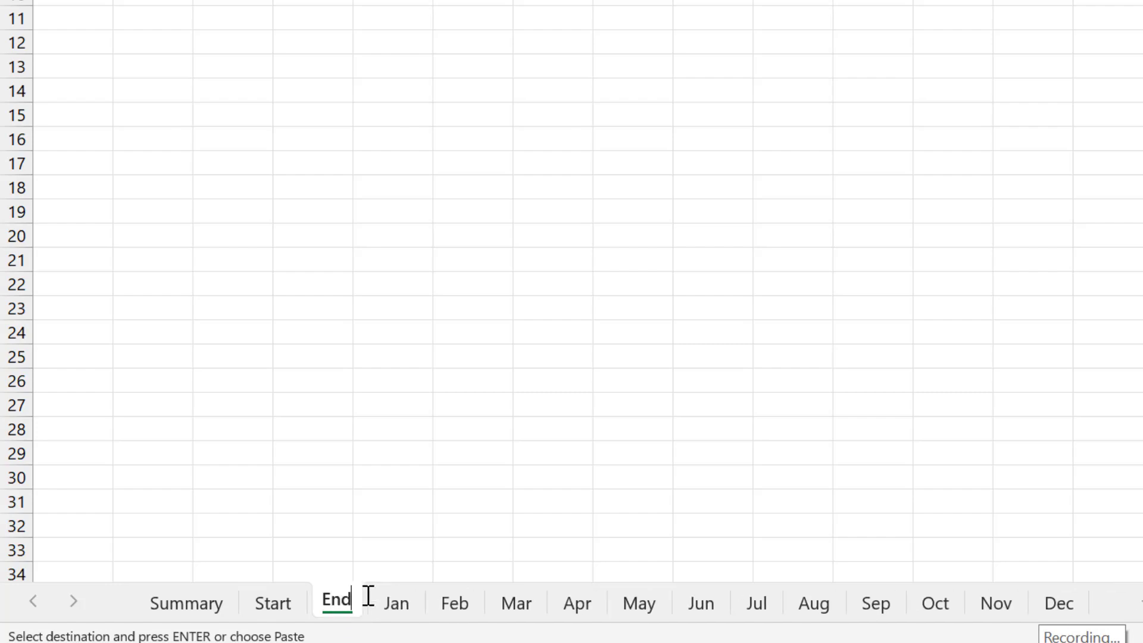
key(Return)
drag(344, 606, 549, 613)
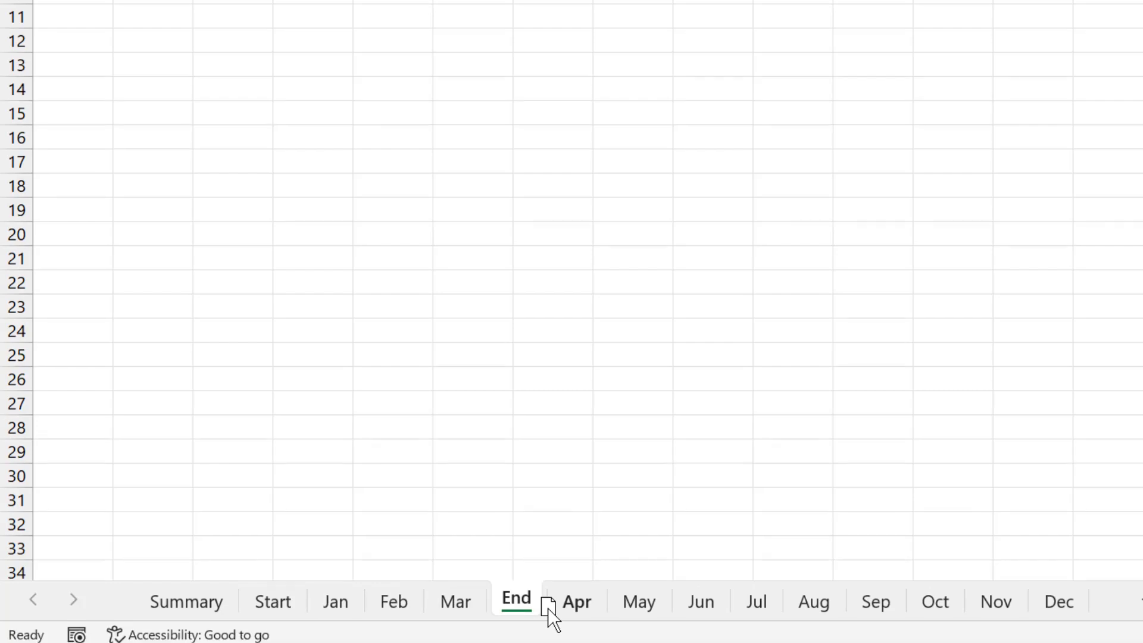
Step: Change Summary's C5 formula to =SUM(Start:End!C5)
click(188, 614)
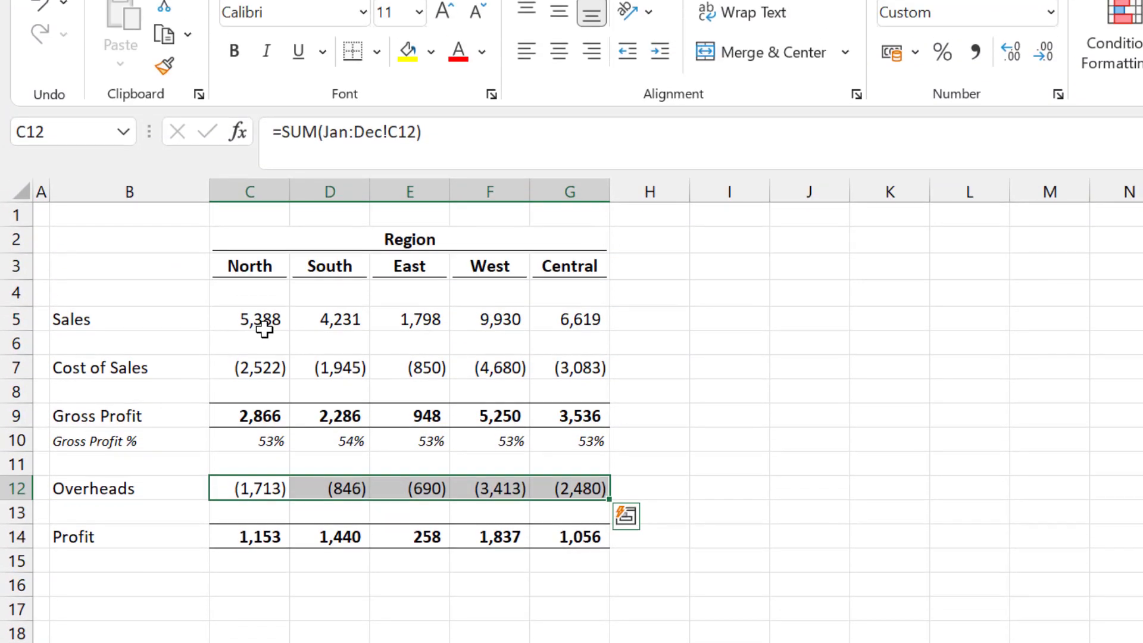
click(260, 337)
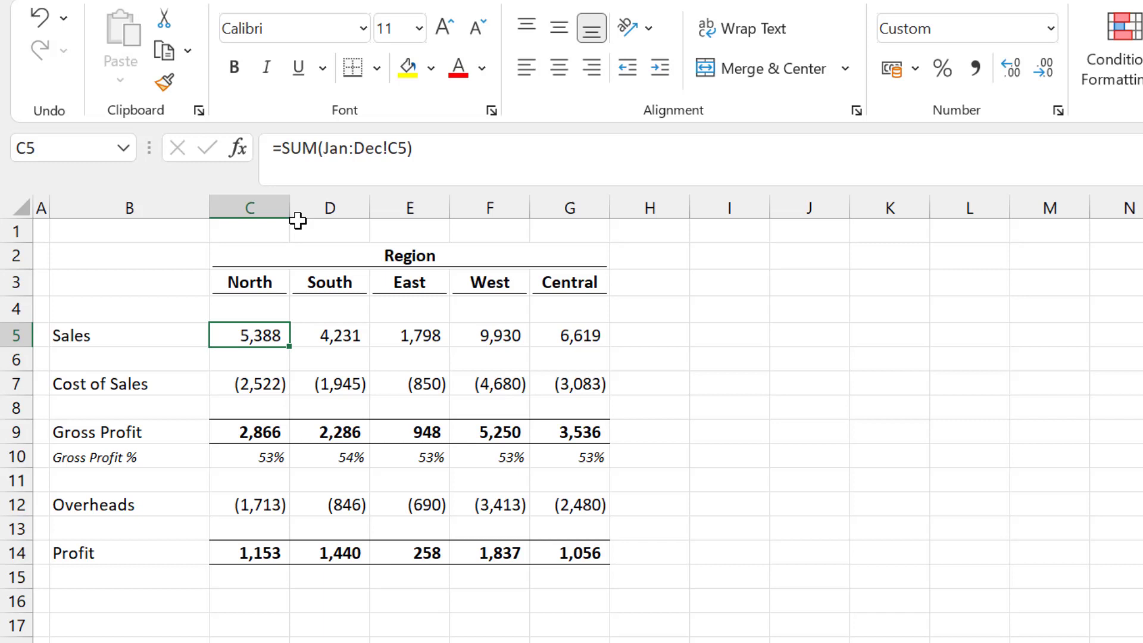
click(349, 149)
key(BackSpace)
key(BackSpace)
key(BackSpace)
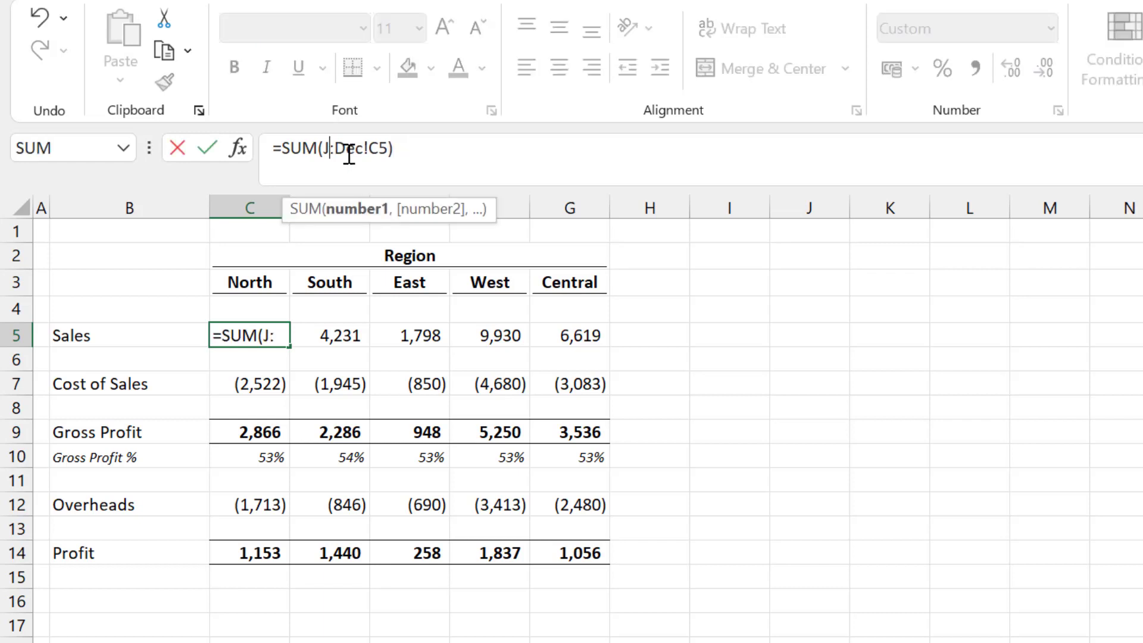
text(Start)
key(Right)
key(Right)
key(Right)
key(Right)
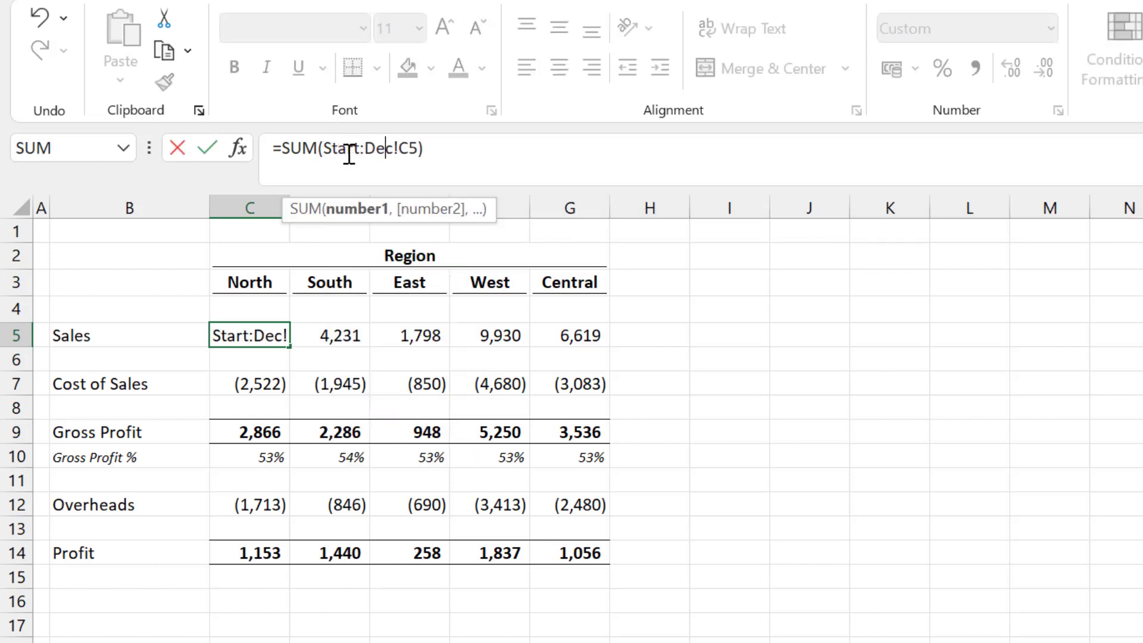
key(BackSpace)
key(BackSpace)
key(BackSpace)
text(E)
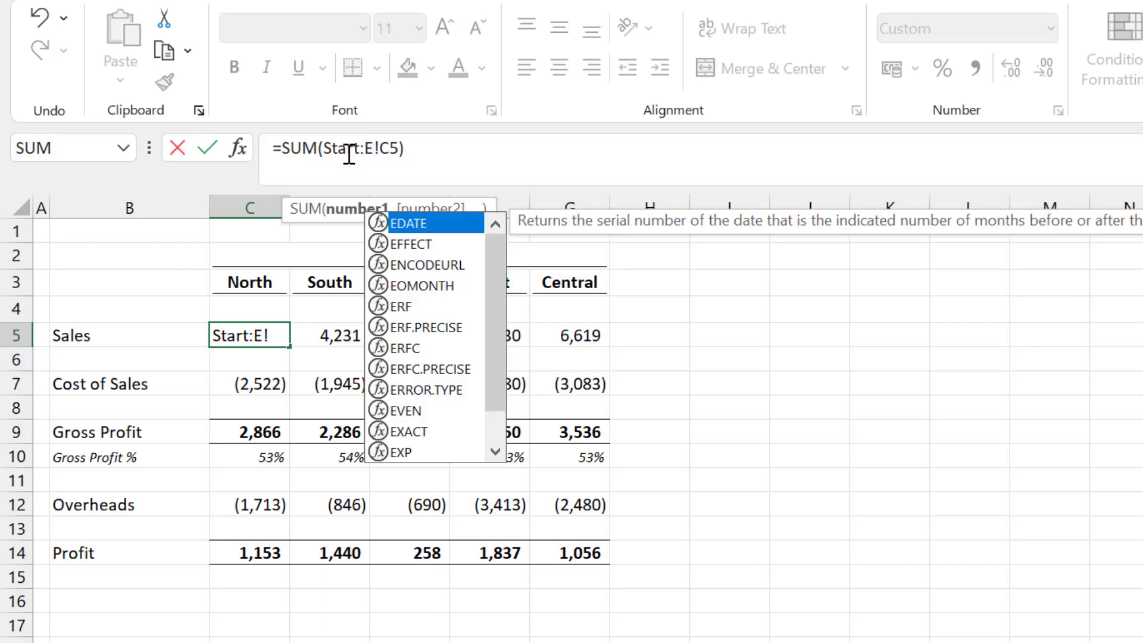
text(nd)
key(Return)
Step: Fill the Start:End formula to G5 and paste C5:G5 into C7 and C12
click(286, 341)
drag(287, 341, 582, 344)
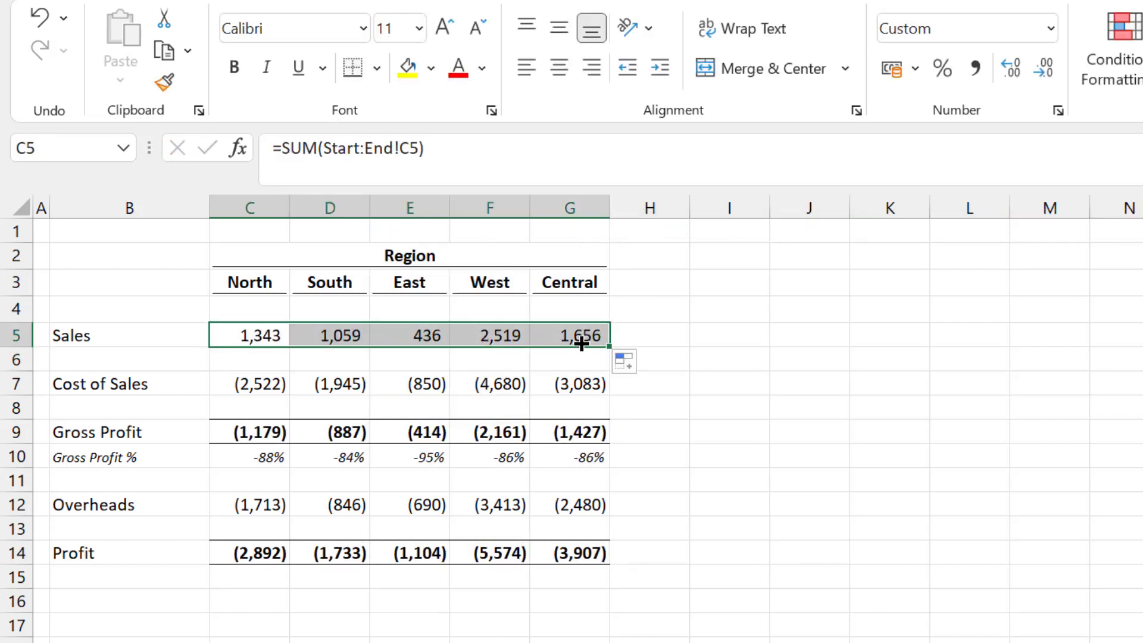
key(ctrl+c)
key(Down)
key(Down)
key(ctrl+v)
key(Down)
key(Down)
key(Down)
key(Down)
key(Down)
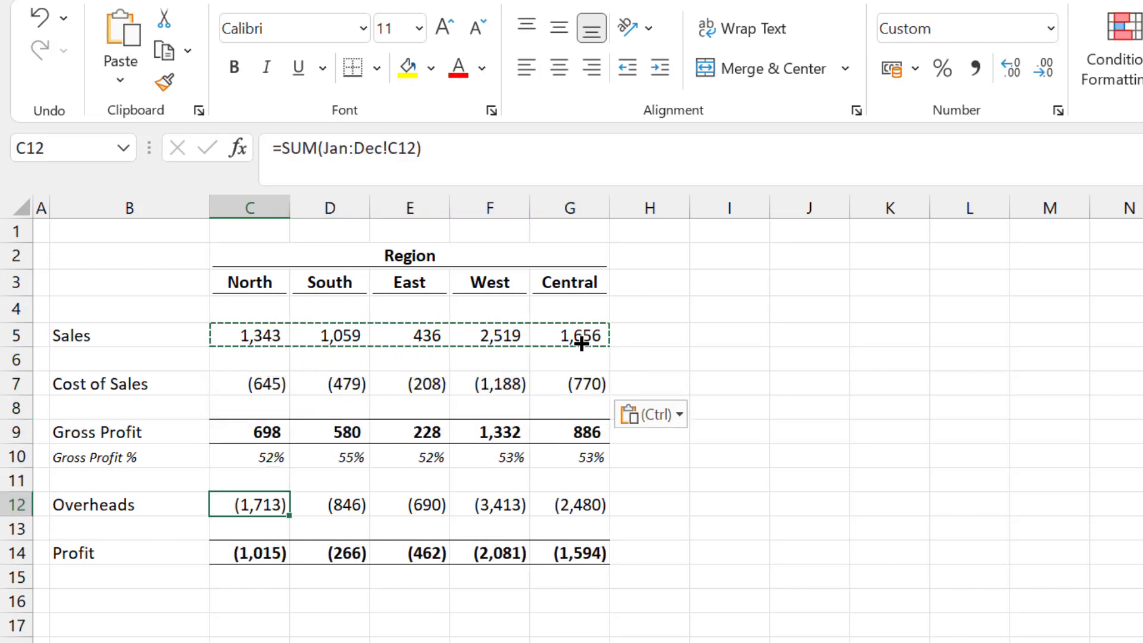
key(ctrl+v)
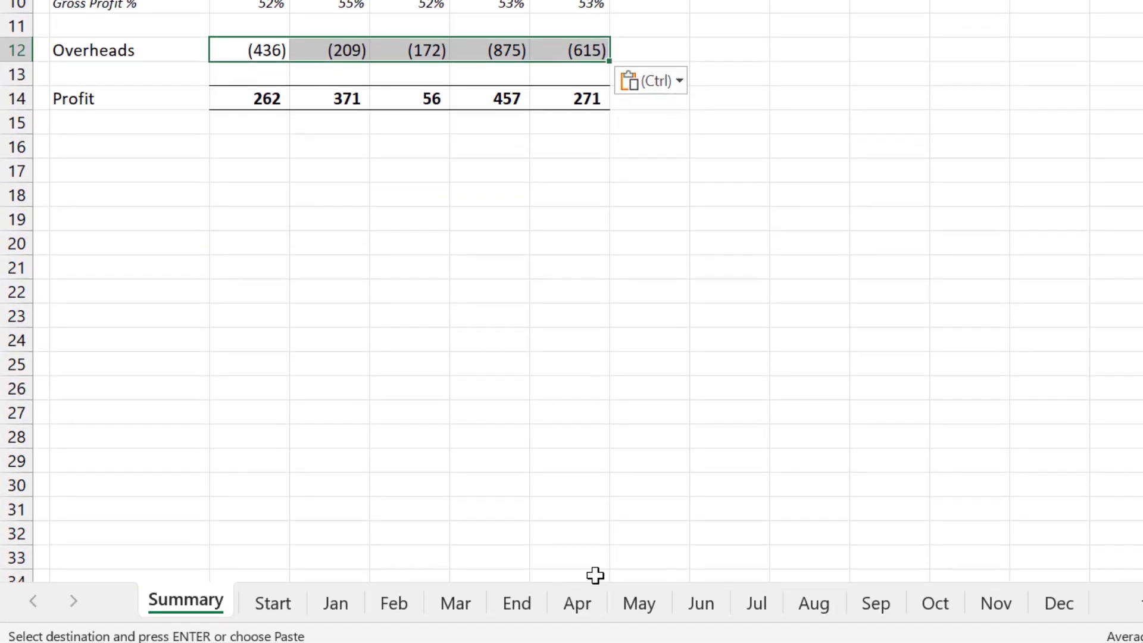
Step: Move the Apr and May sheets before End so Profit reads 476, 561, 105, 777, 428
mouse_move(580, 607)
mouse_down()
mouse_move(570, 546)
mouse_move(515, 574)
mouse_up()
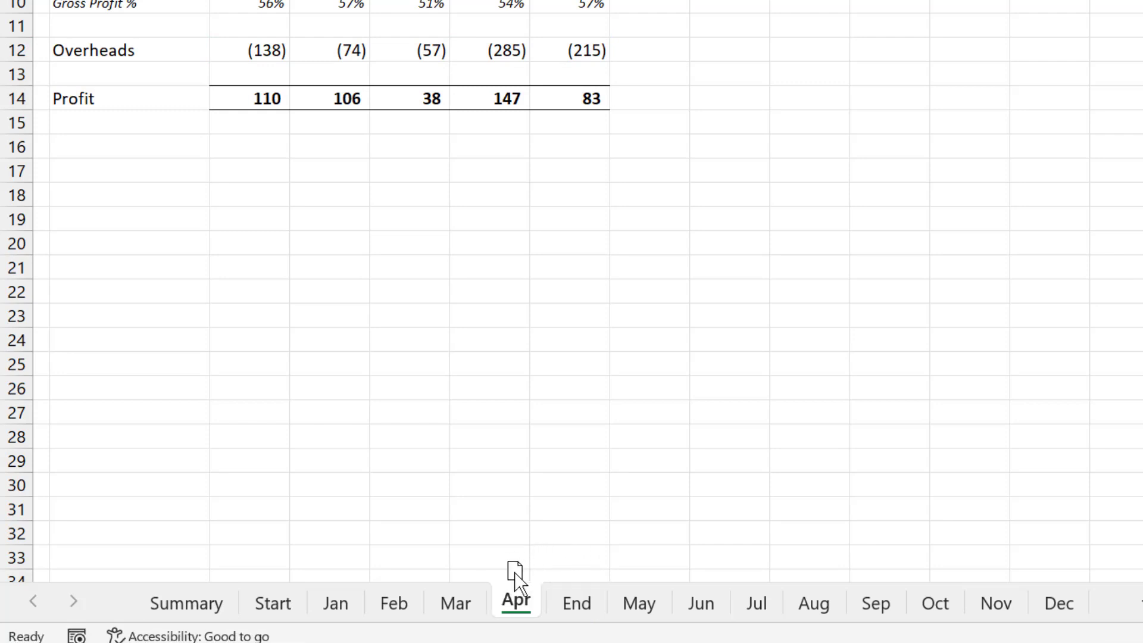
click(198, 604)
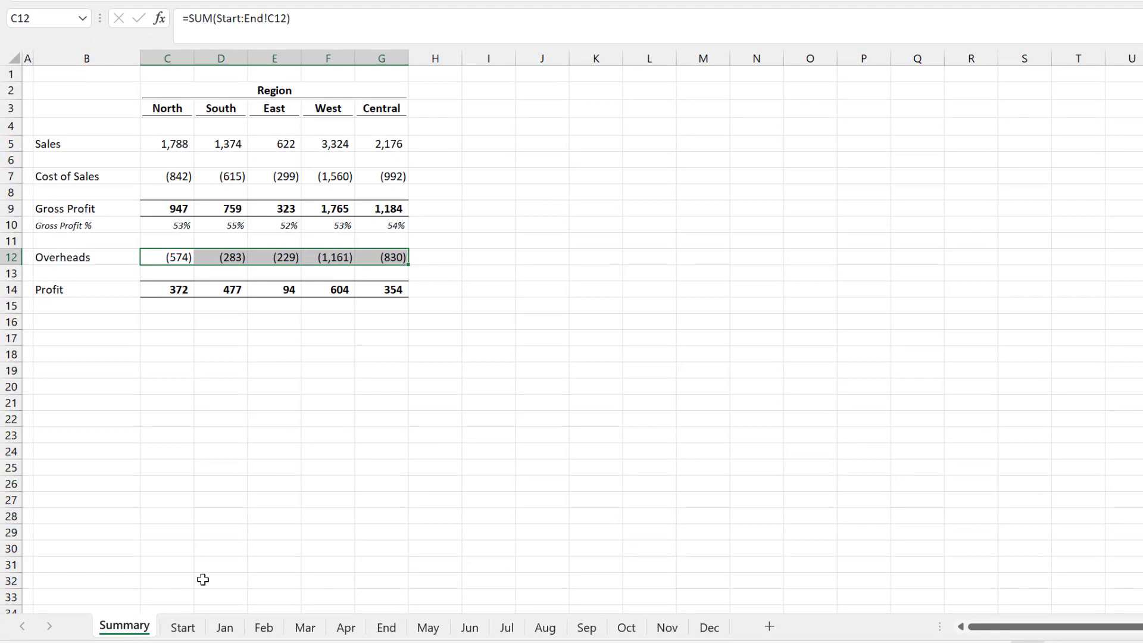
click(431, 629)
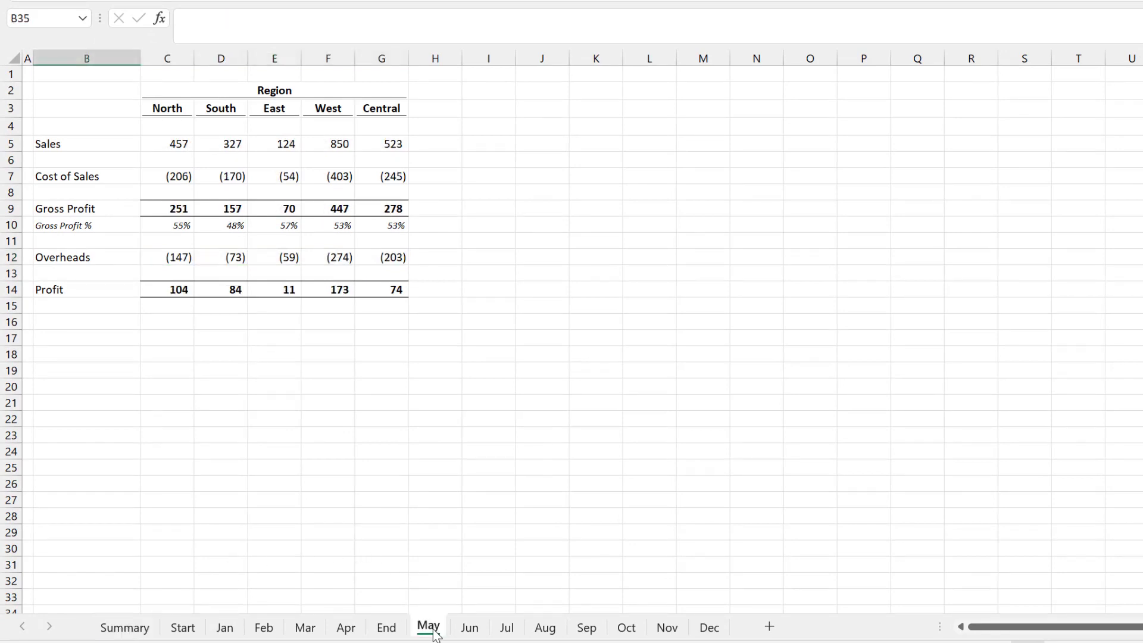
drag(435, 634, 381, 620)
click(126, 632)
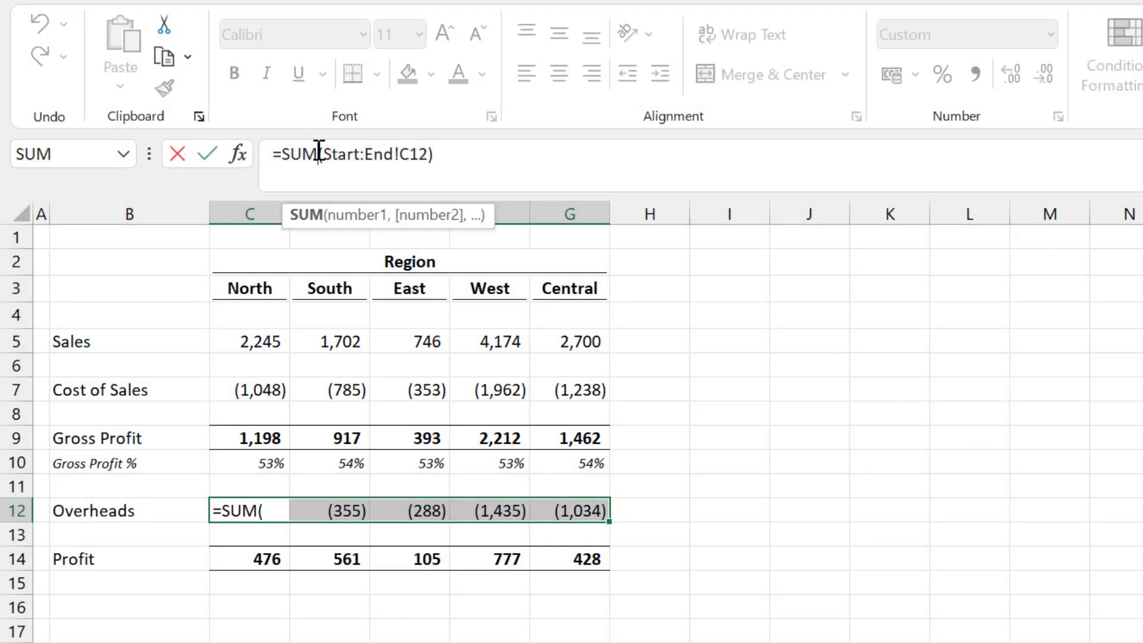
Step: Change C12's formula from SUM to AVERAGE over Start:End
key(BackSpace)
key(BackSpace)
key(BackSpace)
text(AVERAGE)
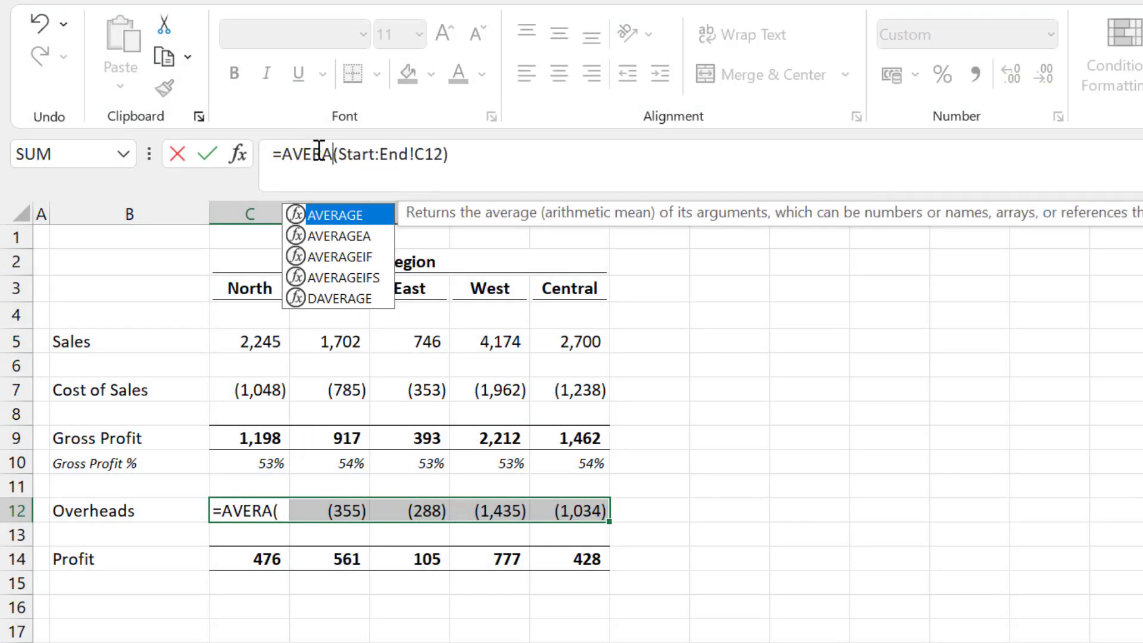
key(Return)
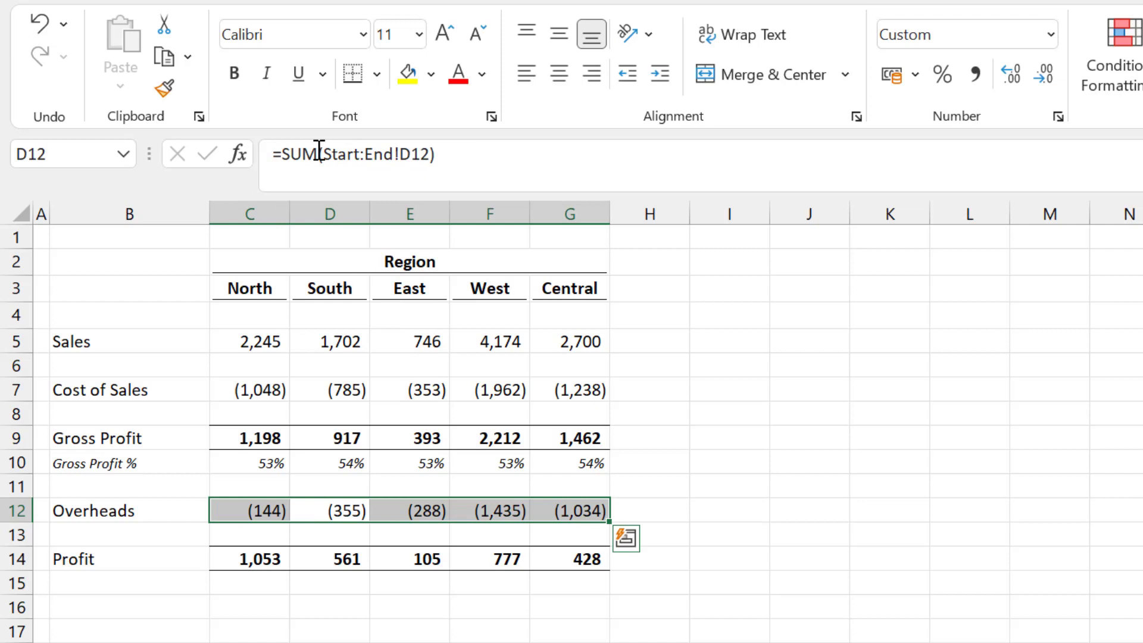
Step: Fill the AVERAGE formula to G12 and paste it into the Cost of Sales and Sales rows
click(252, 508)
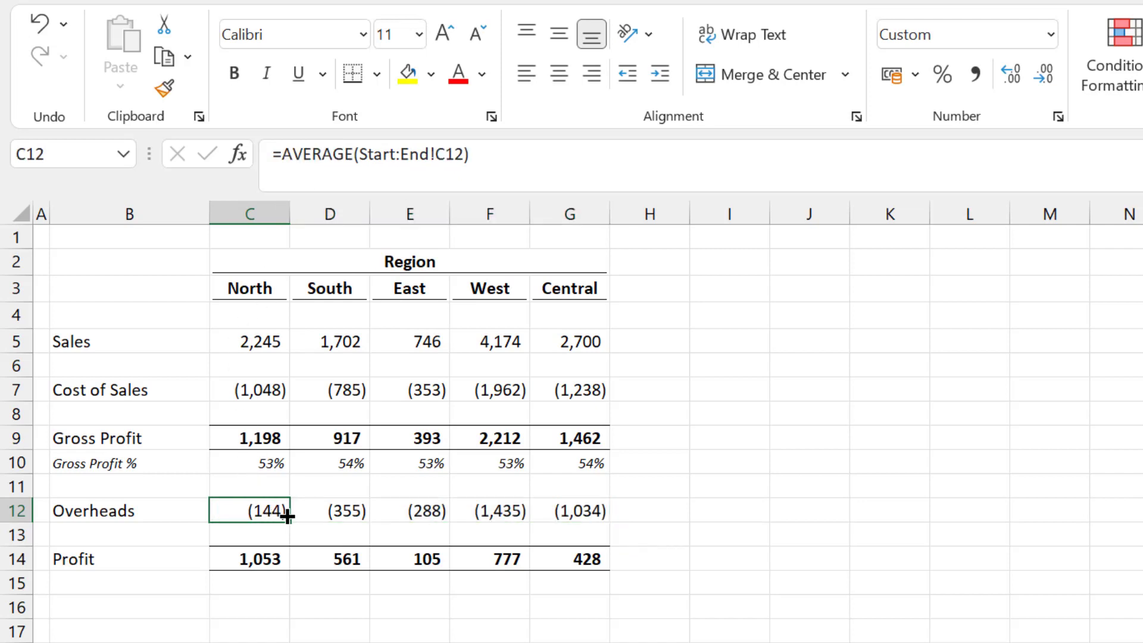
drag(287, 516, 592, 523)
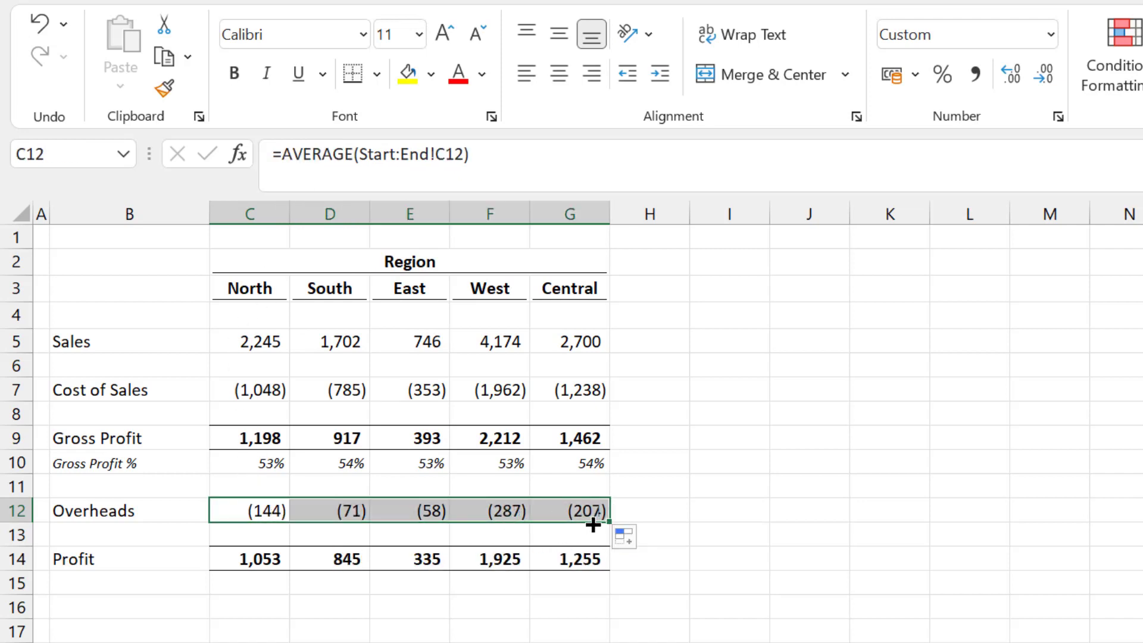
key(ctrl+c)
key(Up)
key(Up)
key(Up)
key(Up)
key(Up)
key(ctrl+v)
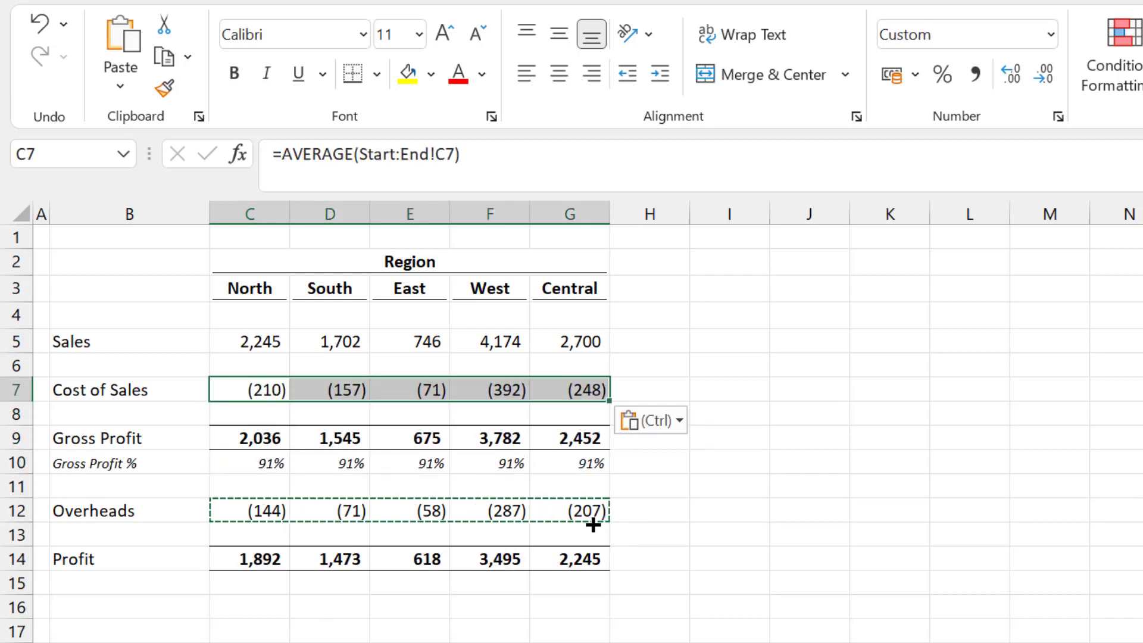
key(Up)
key(Up)
key(ctrl+v)
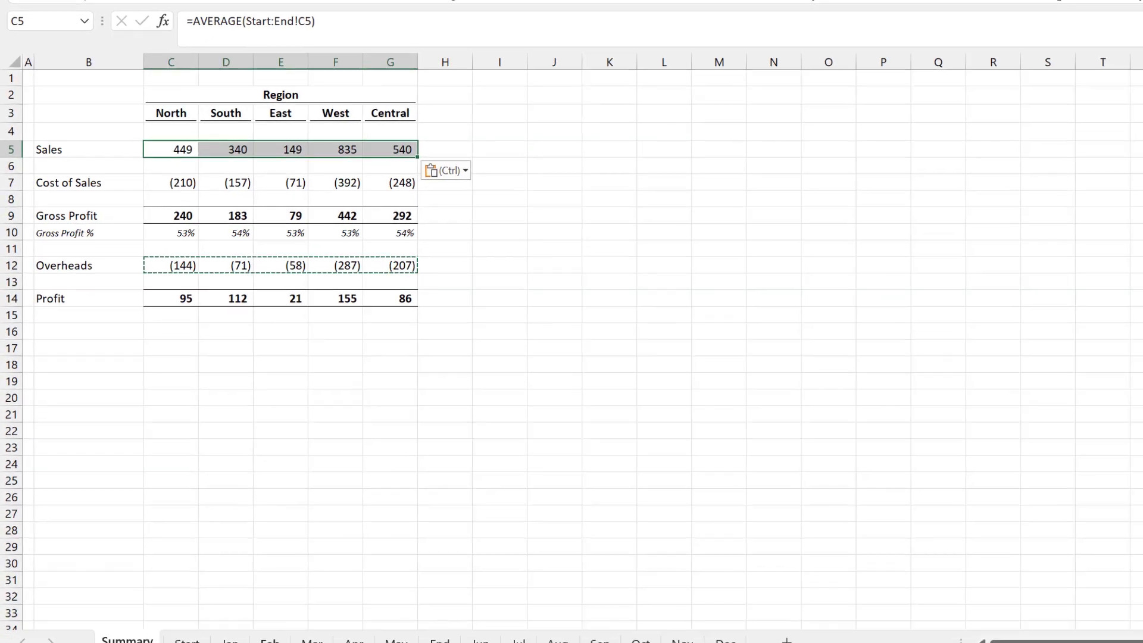
click(267, 634)
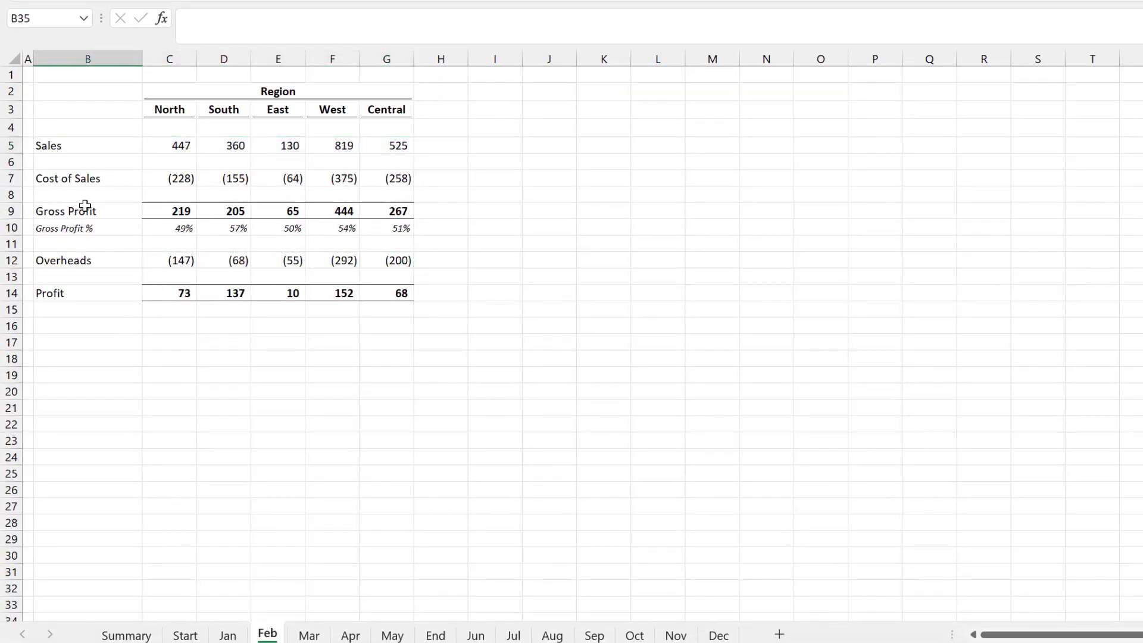
click(11, 145)
right_click(11, 145)
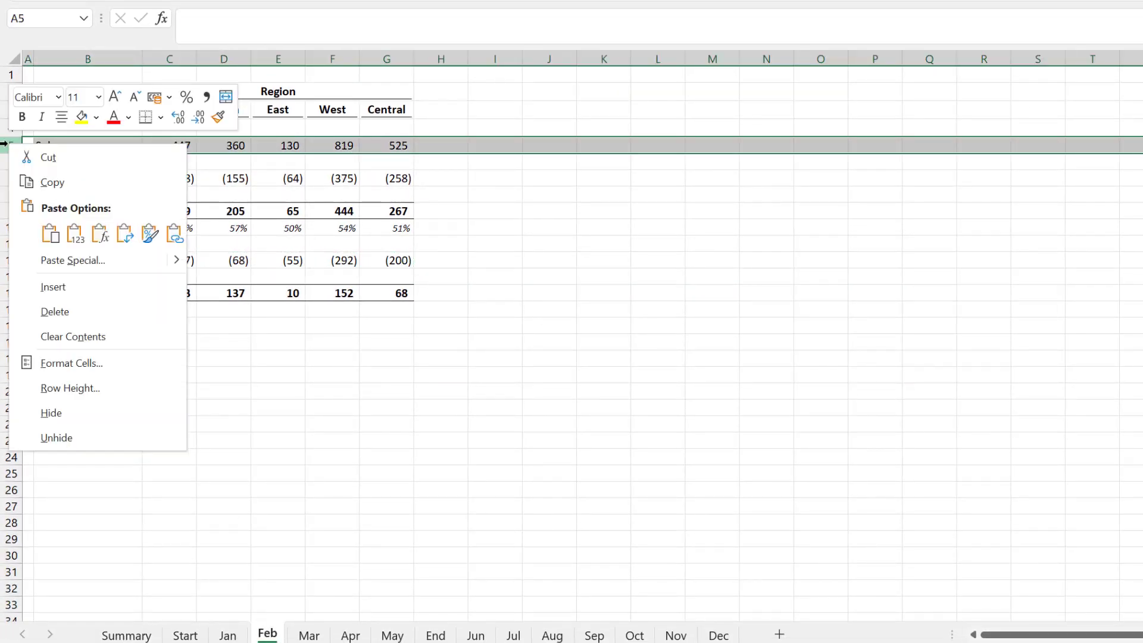
click(67, 290)
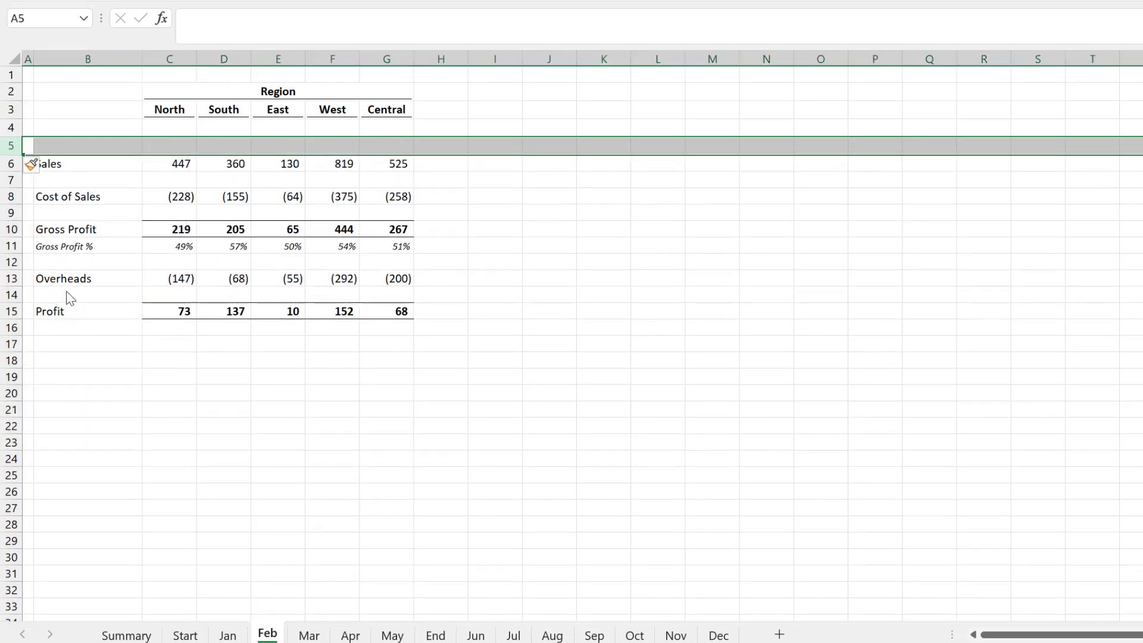
click(125, 634)
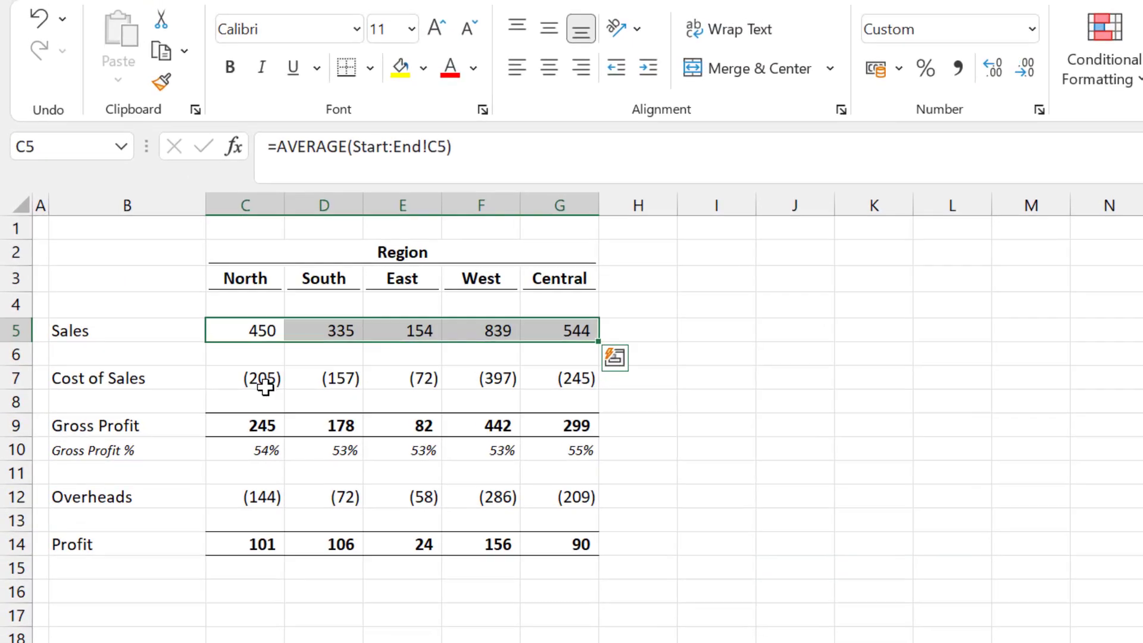
click(256, 332)
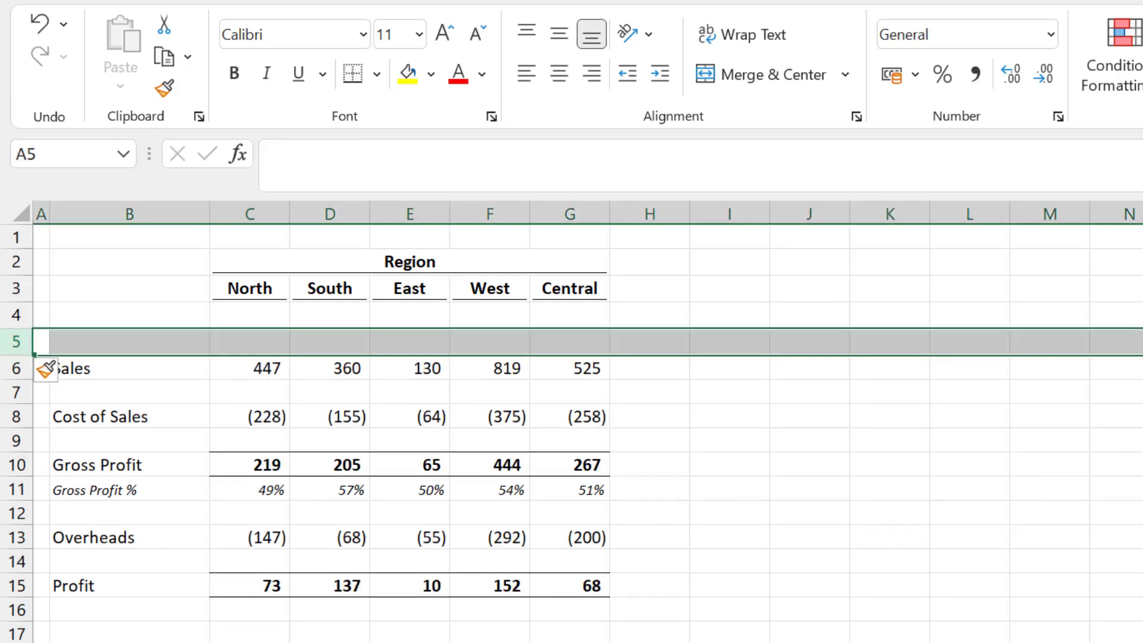
key(ctrl+minus)
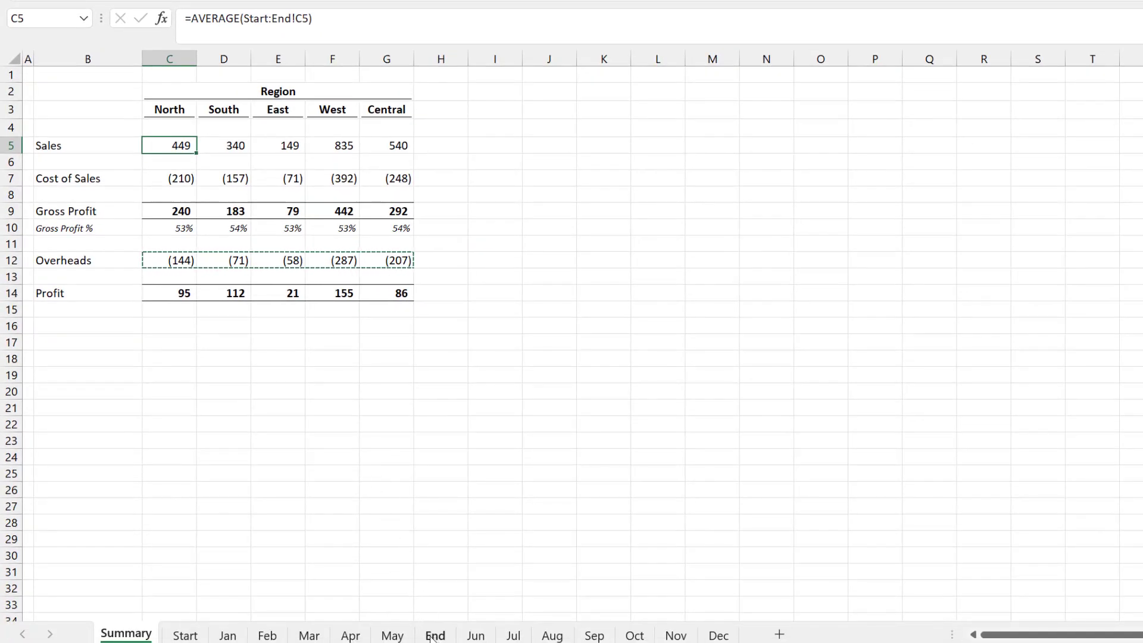
Step: Move End after Dec, then insert blank row 5 on the grouped Start–End sheets
drag(431, 636, 746, 634)
click(180, 635)
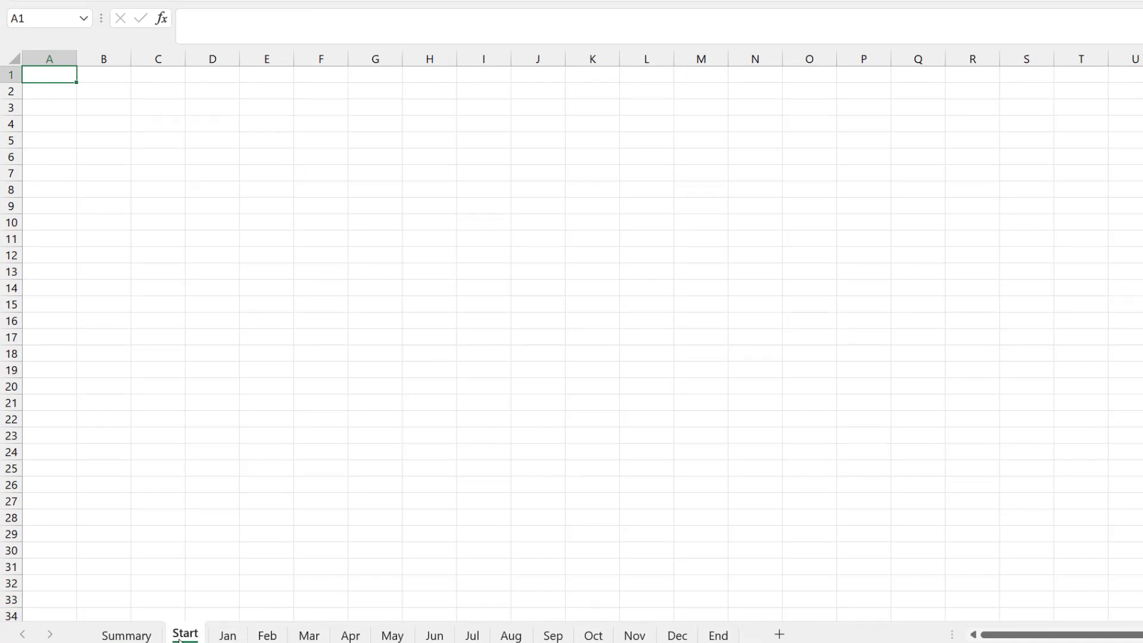
shift+click(719, 635)
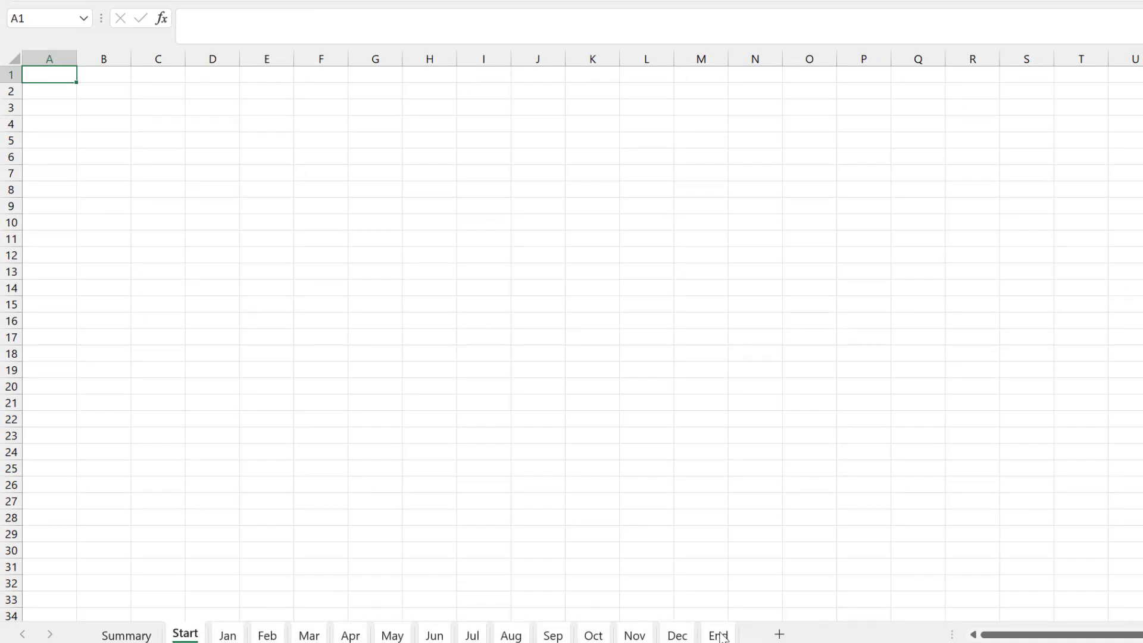
click(11, 141)
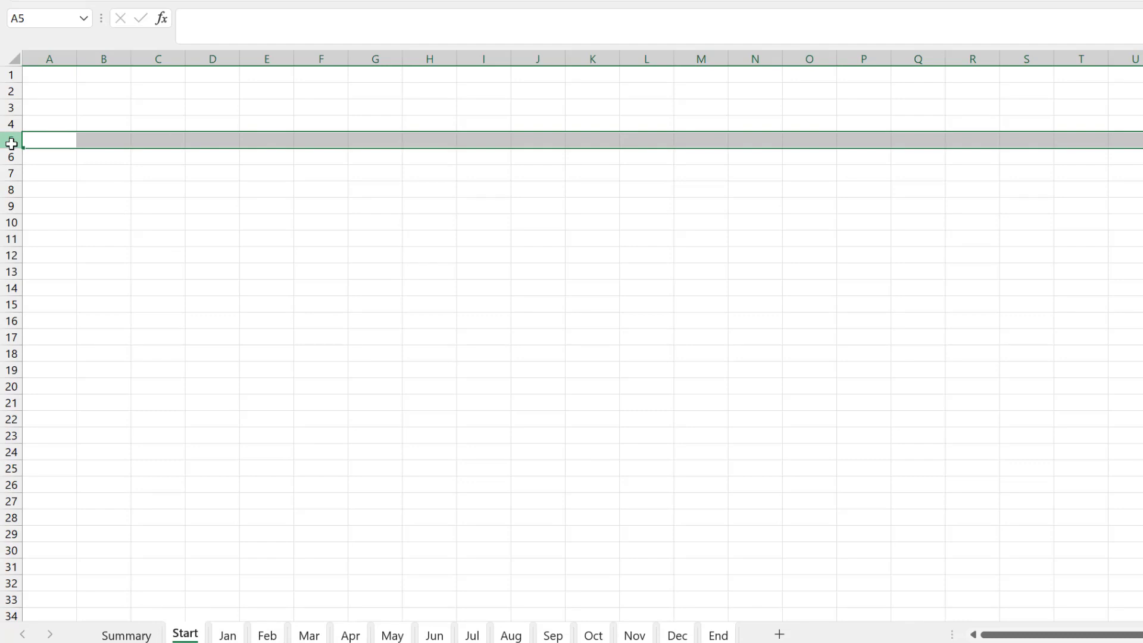
right_click(12, 143)
click(62, 288)
click(125, 635)
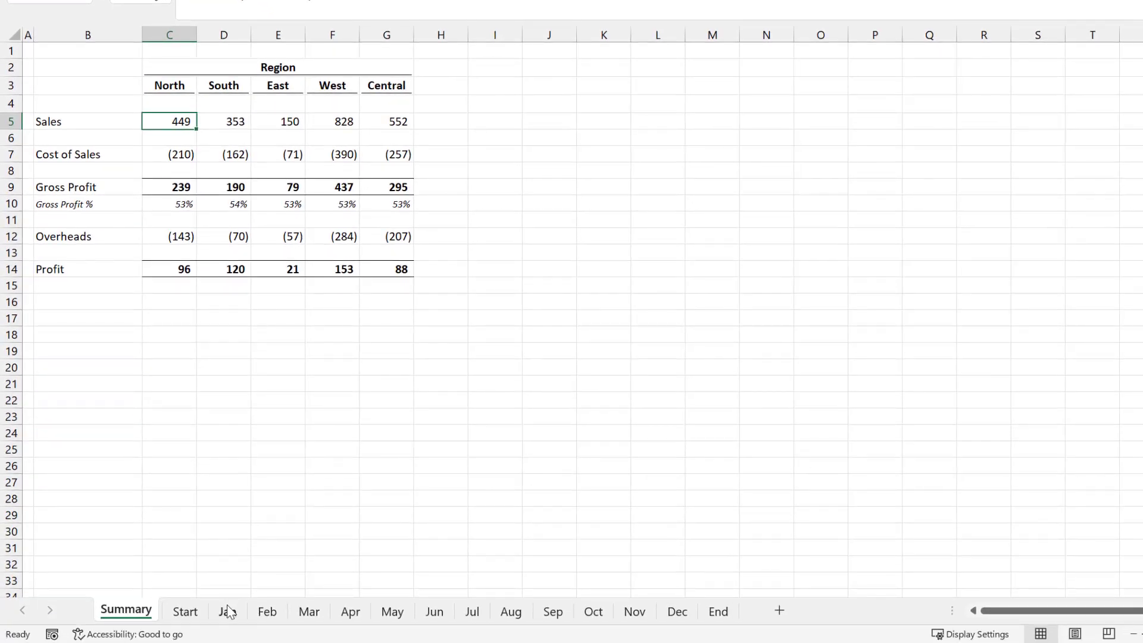
Step: Group and hide the Jan–Jun sheets; Summary Profit stays 96, 120, 21, 153, 88
click(227, 613)
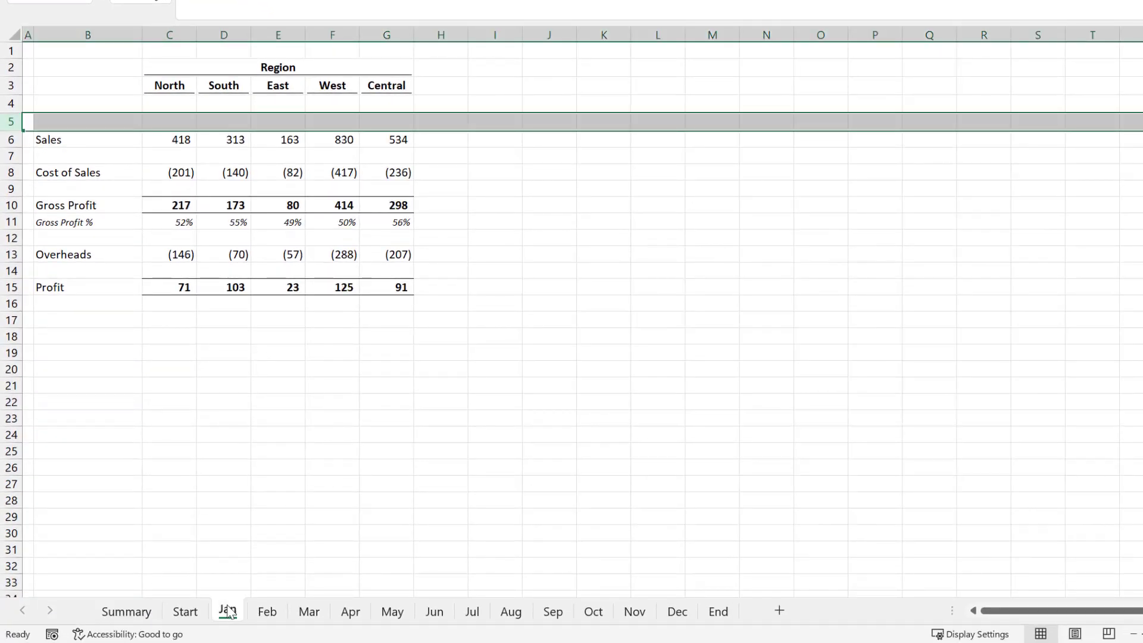
shift+click(439, 616)
right_click(440, 617)
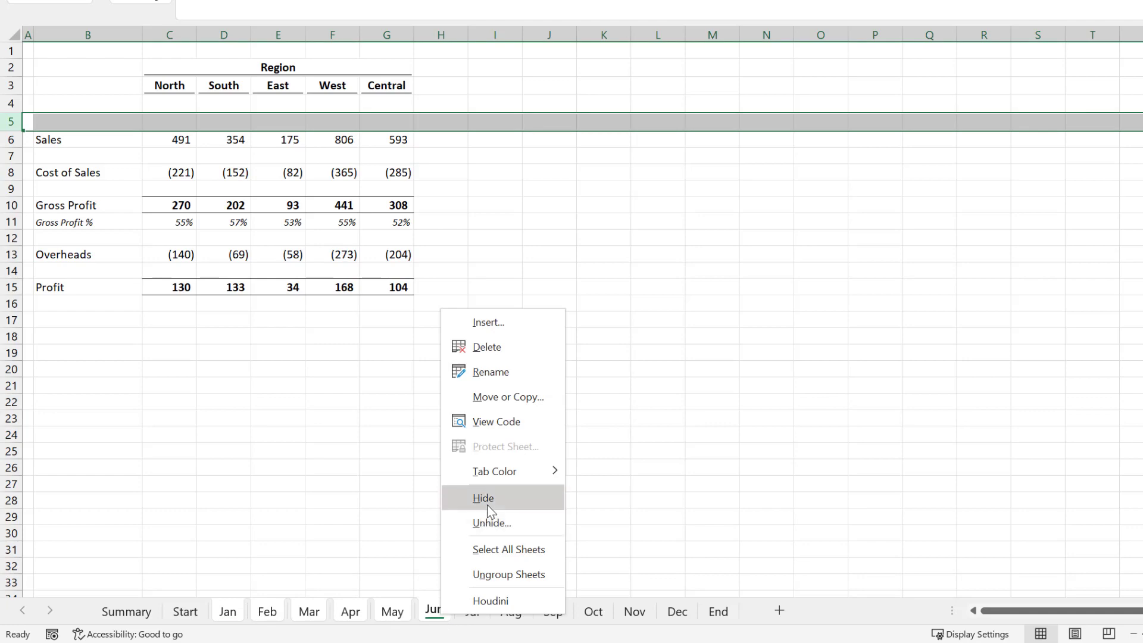
click(487, 503)
click(135, 613)
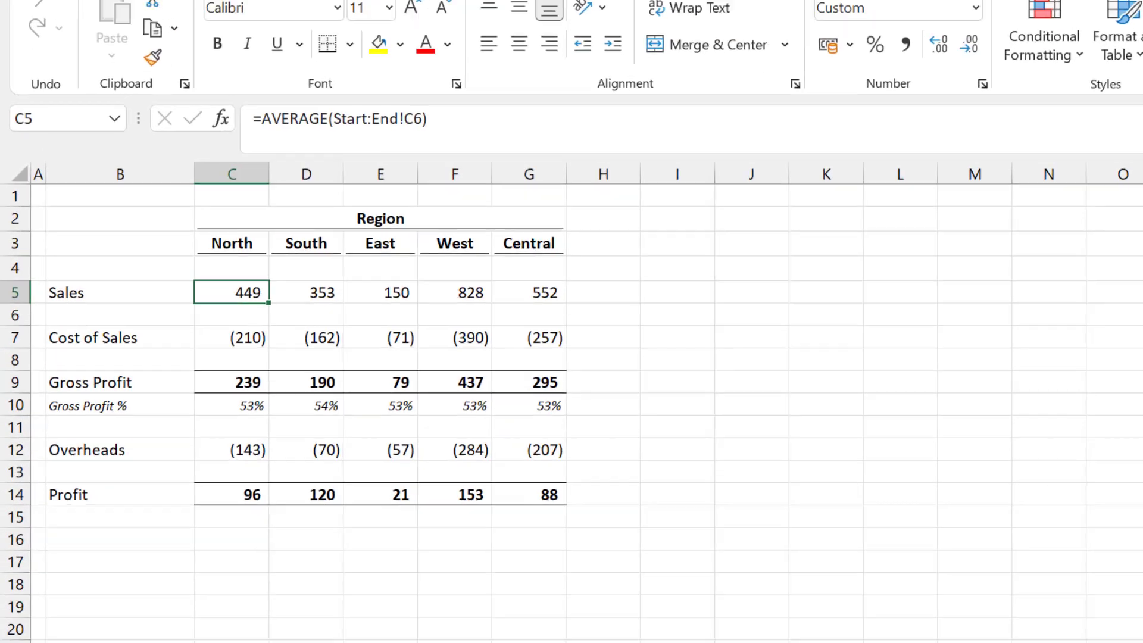